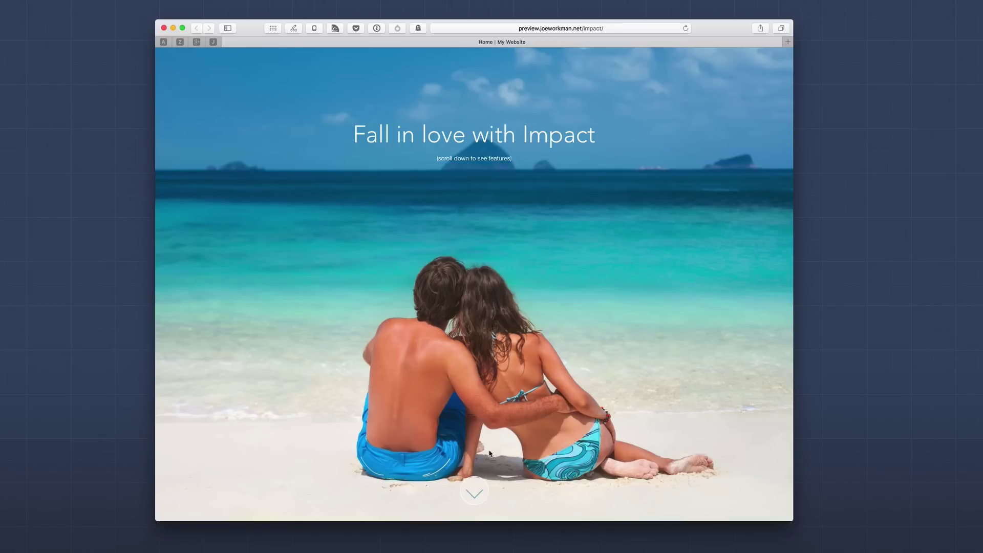
# Jump from the beach hero slideshow down to the Impact Features section.
pyautogui.click(473, 493)
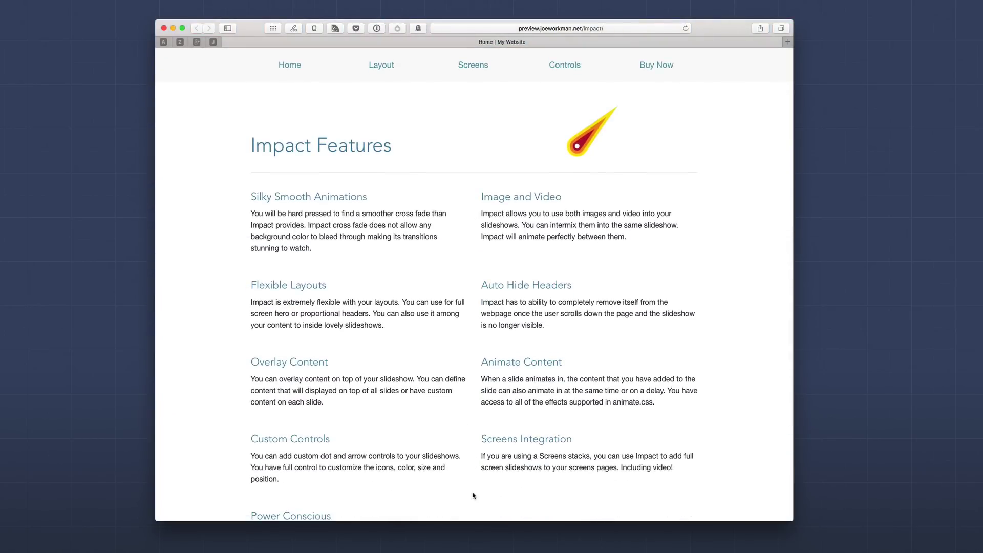
# Scroll up and down through the Impact Features list on the home page.
pyautogui.scroll(-5, 497, 349)
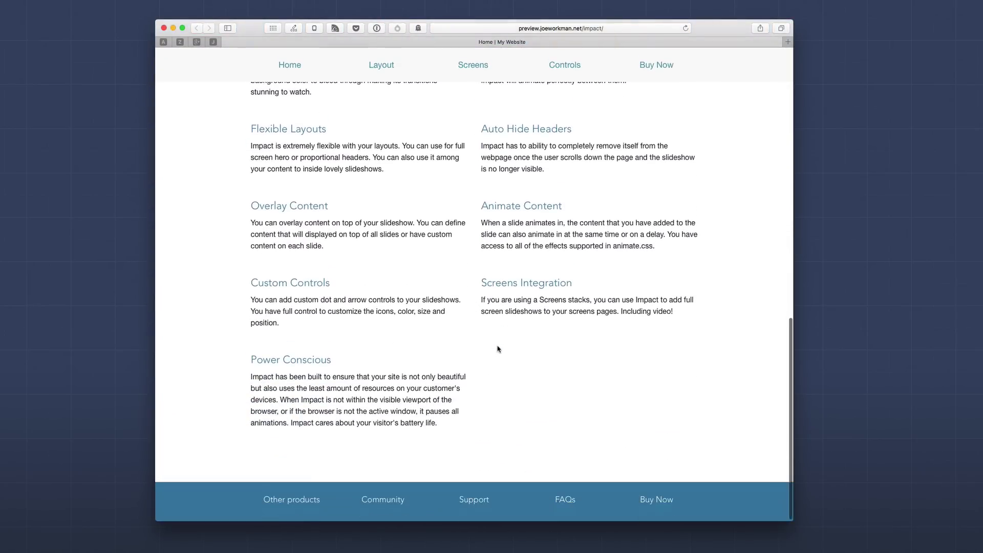
pyautogui.scroll(6, 497, 349)
pyautogui.scroll(2, 497, 349)
pyautogui.scroll(-3, 495, 348)
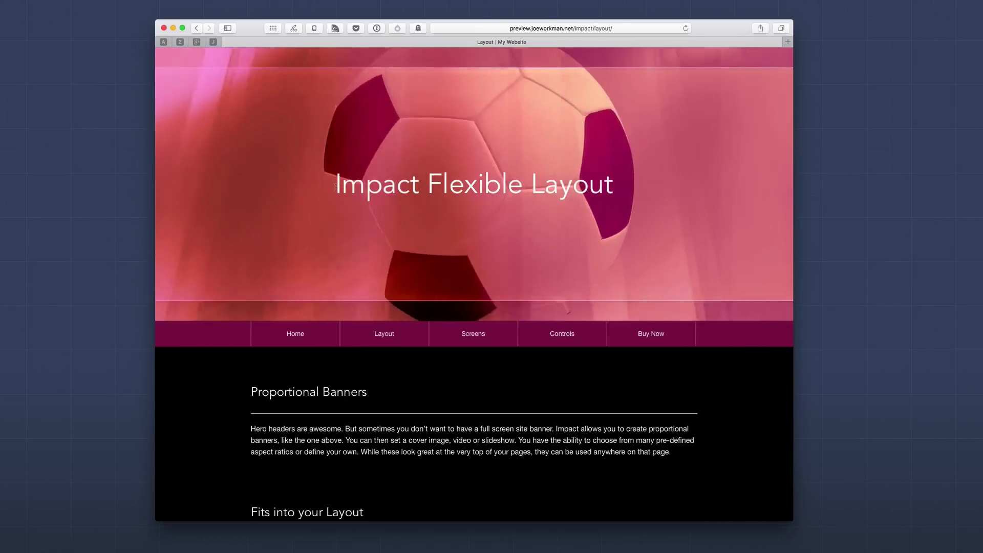
# Scroll down the Layout page past the banners to the column slideshow.
pyautogui.scroll(-8, 349, 254)
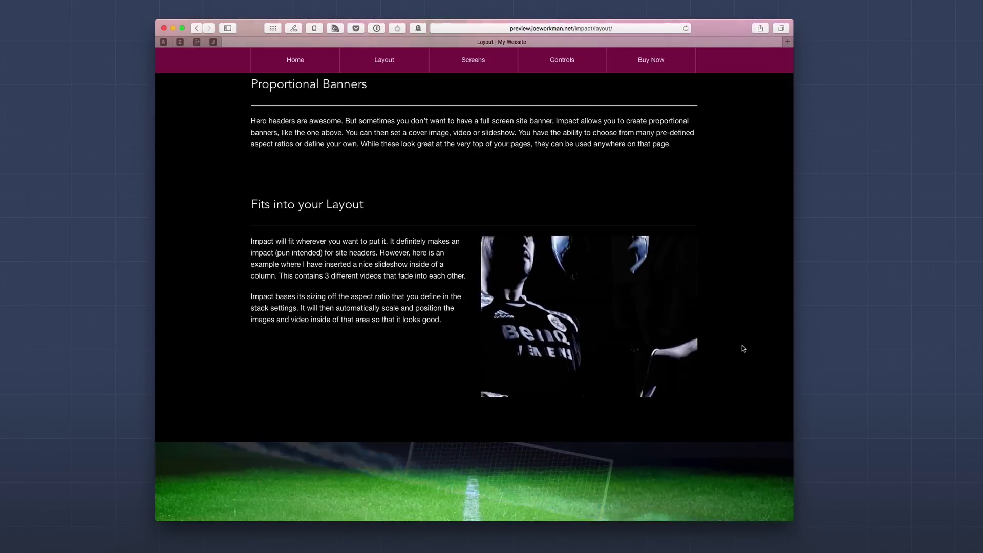
pyautogui.scroll(-5, 743, 347)
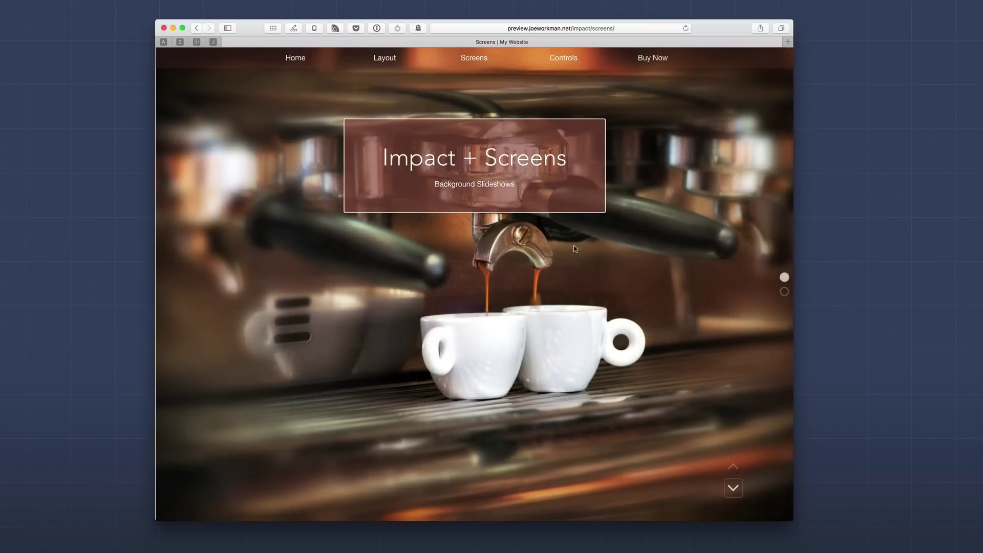
# Scroll down through the sections of the Impact + Screens page.
pyautogui.scroll(-2, 570, 255)
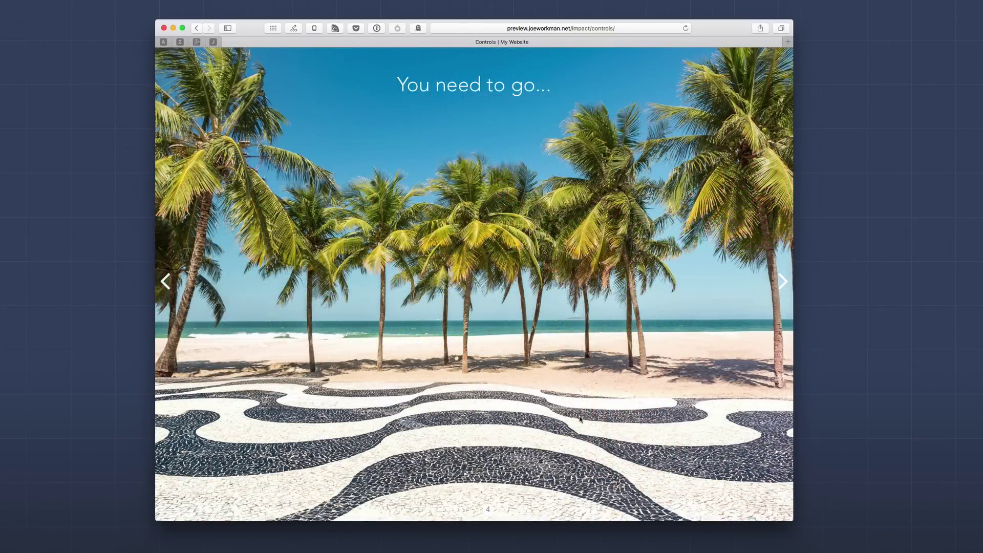
# Advance the Brazil slideshow one slide, then scroll down to the Awesome Controls section.
pyautogui.click(783, 280)
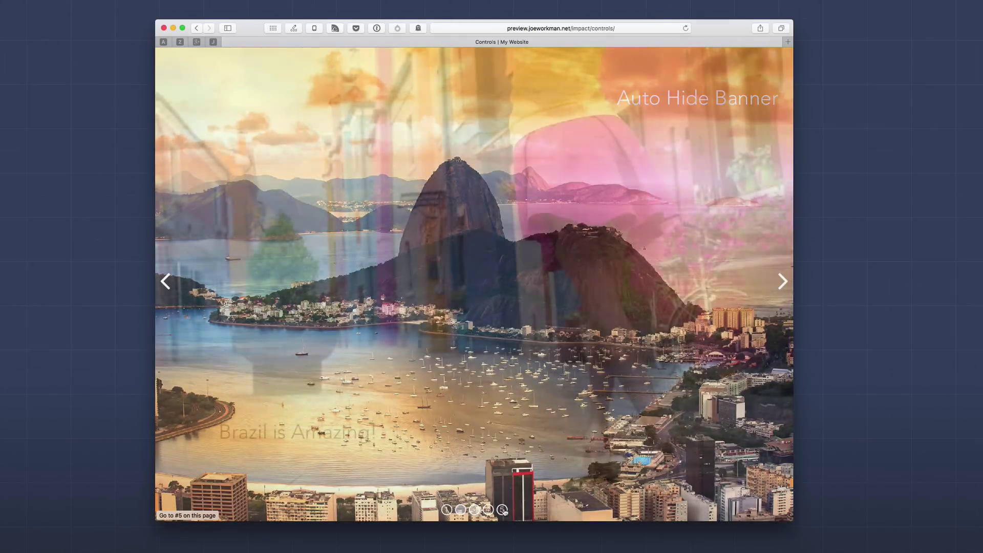
pyautogui.scroll(-7, 528, 483)
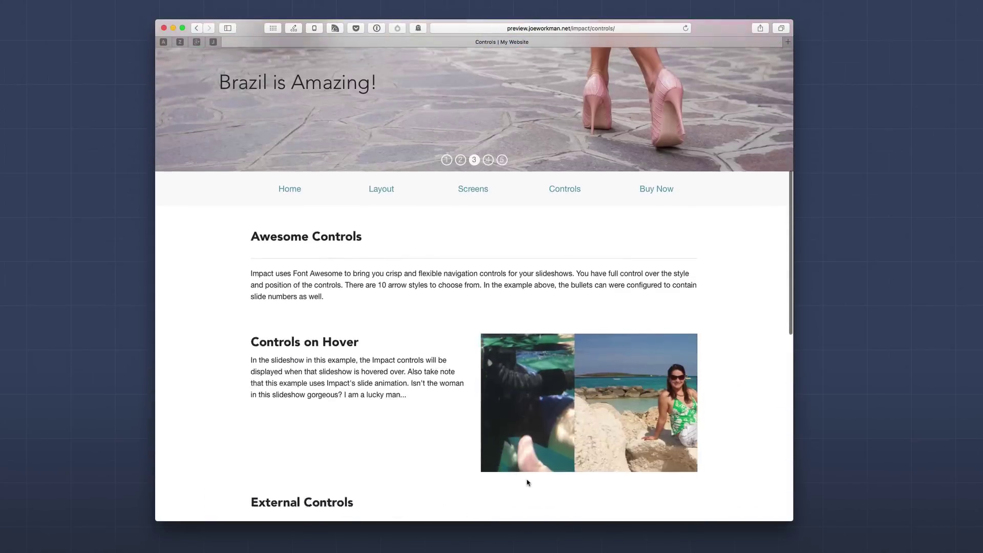
pyautogui.scroll(-5, 528, 483)
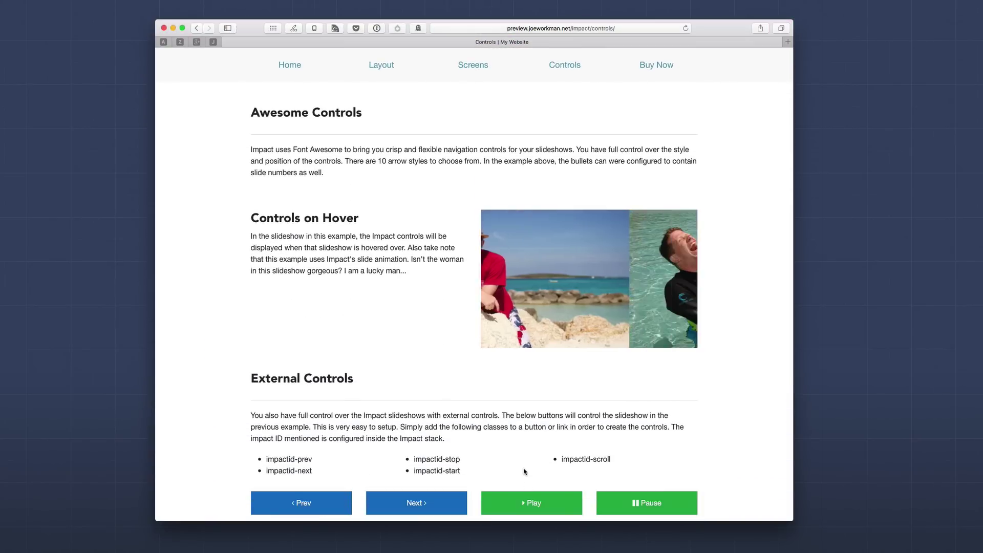
# Step the hover slideshow forward three slides and back two, then jump to slides 3 and 2.
pyautogui.moveTo(588, 269)
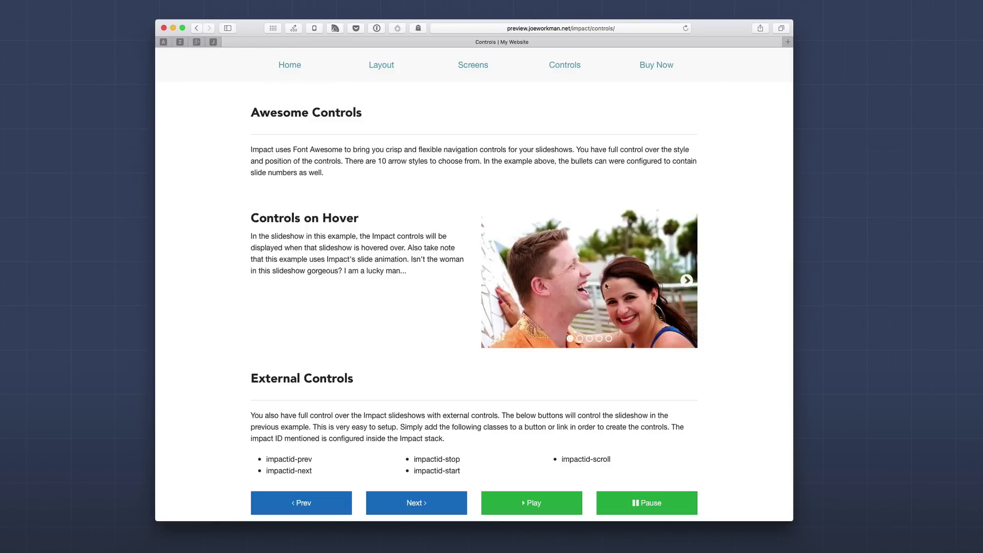
pyautogui.click(687, 281)
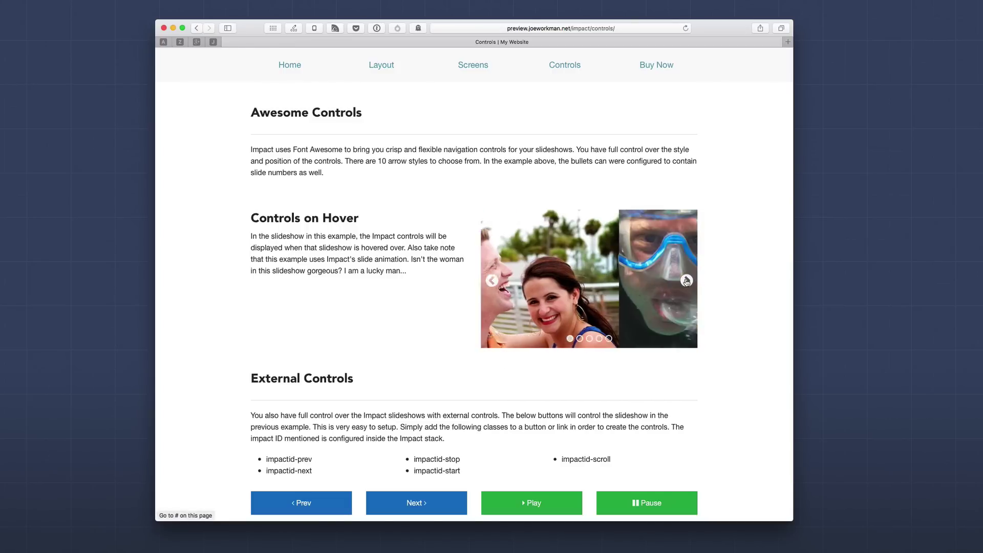
pyautogui.click(687, 281)
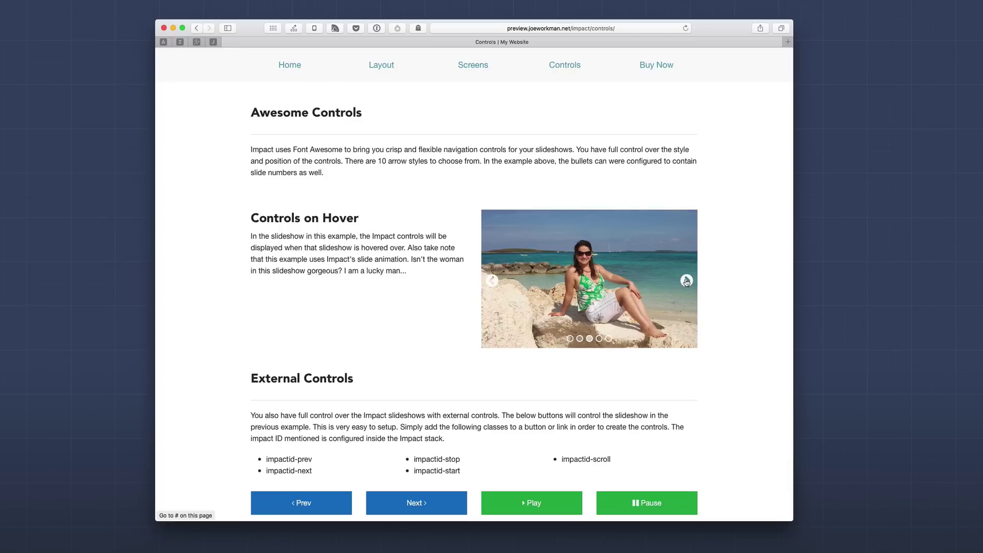
pyautogui.click(687, 281)
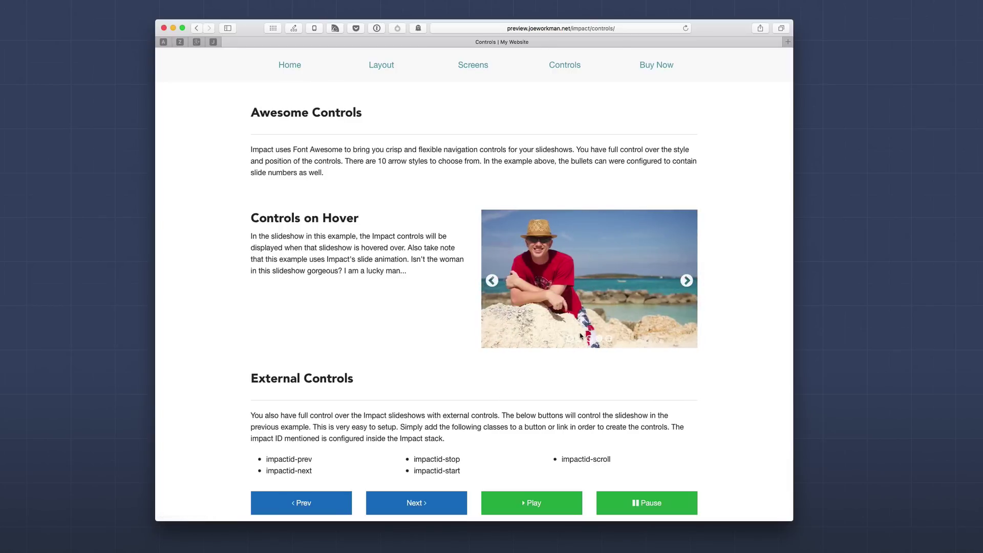
pyautogui.click(492, 280)
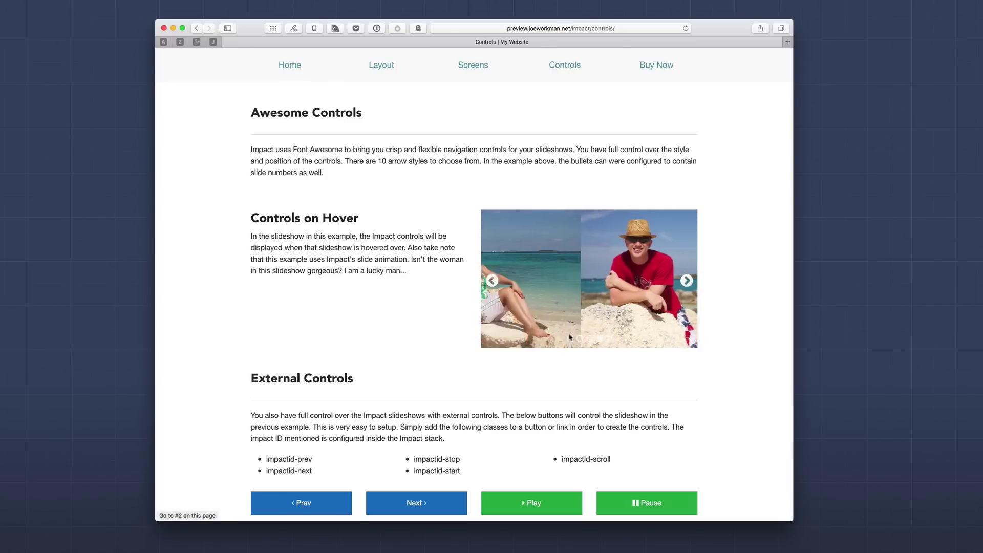
pyautogui.click(491, 281)
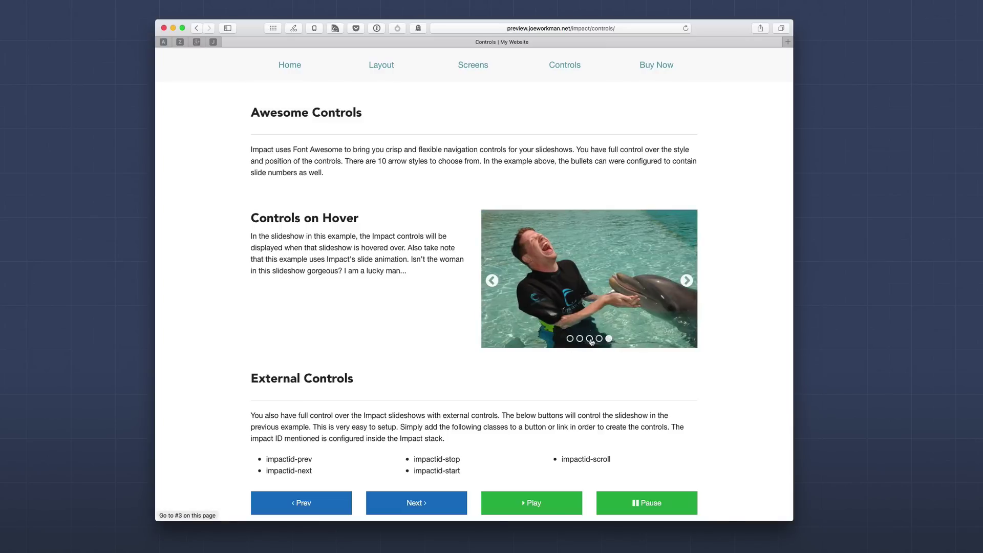
pyautogui.click(590, 339)
pyautogui.click(578, 339)
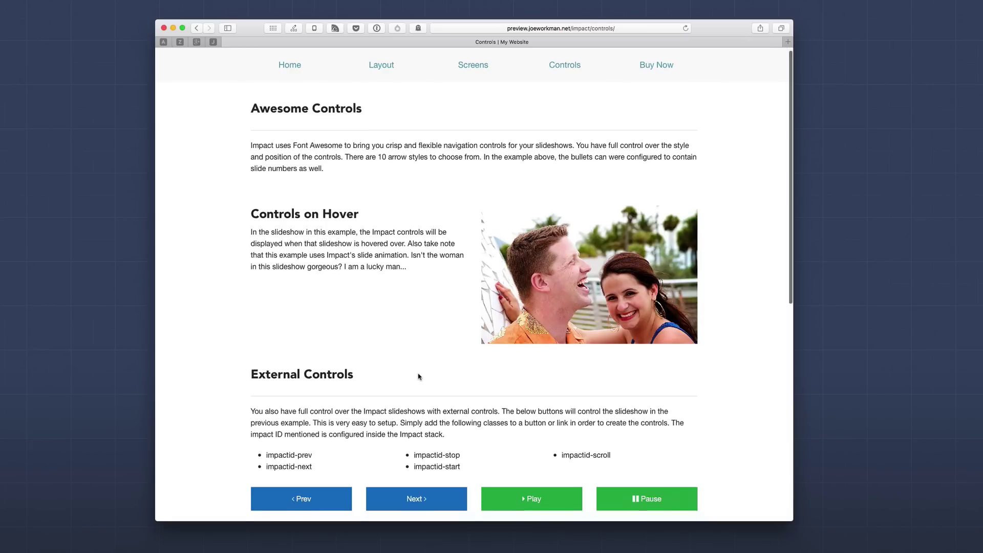
# Use the External Controls Prev and Next buttons to cycle through the man-in-hat, dolphin and couple slides.
pyautogui.scroll(-3, 419, 377)
pyautogui.scroll(1, 419, 374)
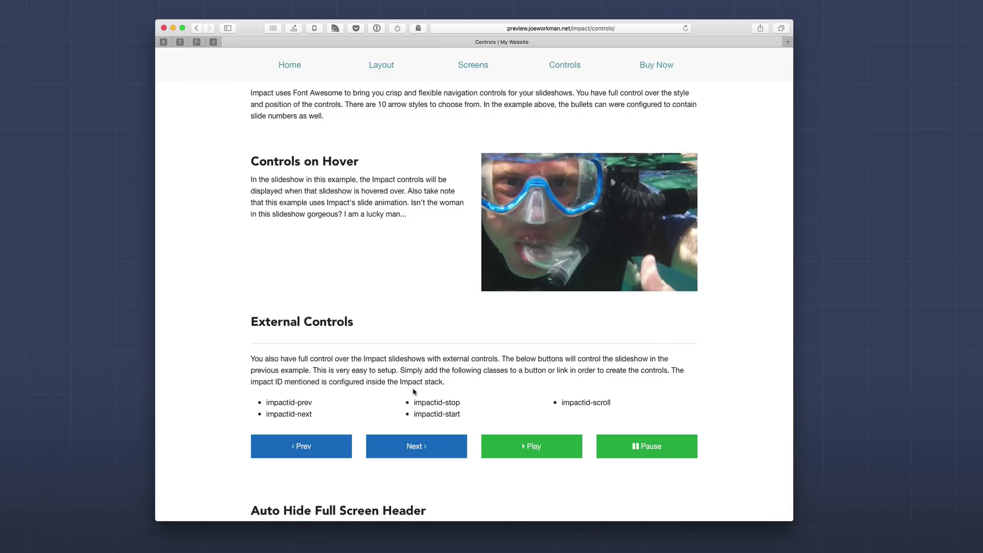
pyautogui.click(413, 447)
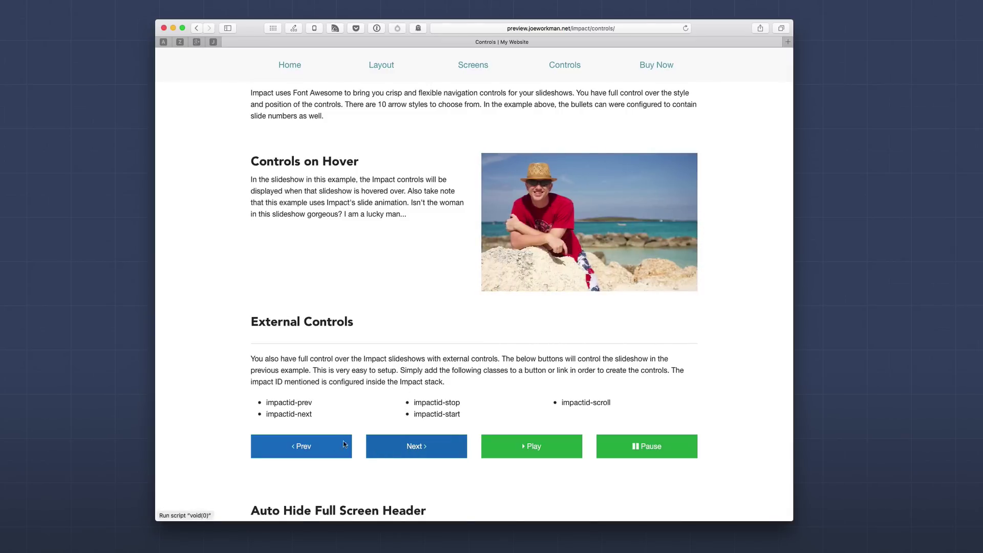
pyautogui.click(318, 443)
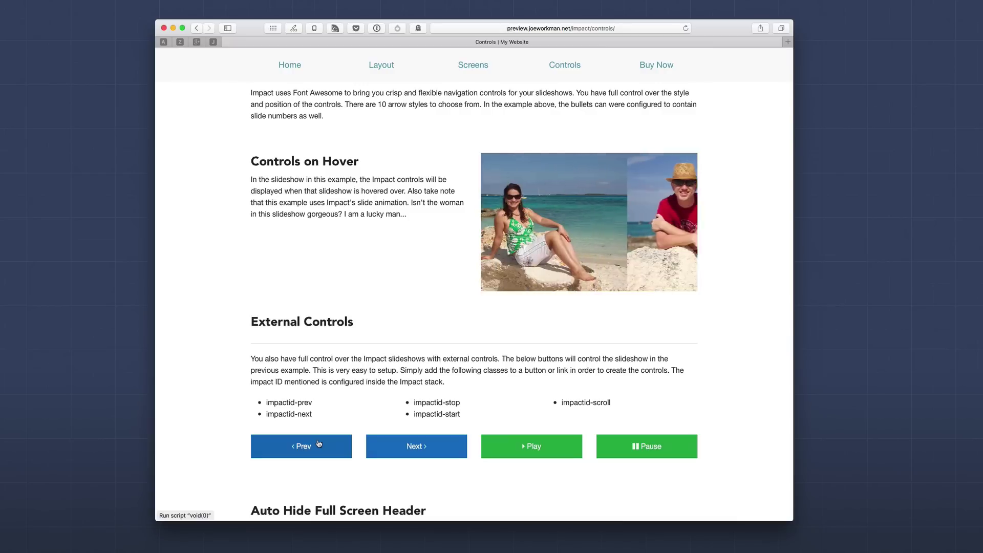
pyautogui.click(426, 447)
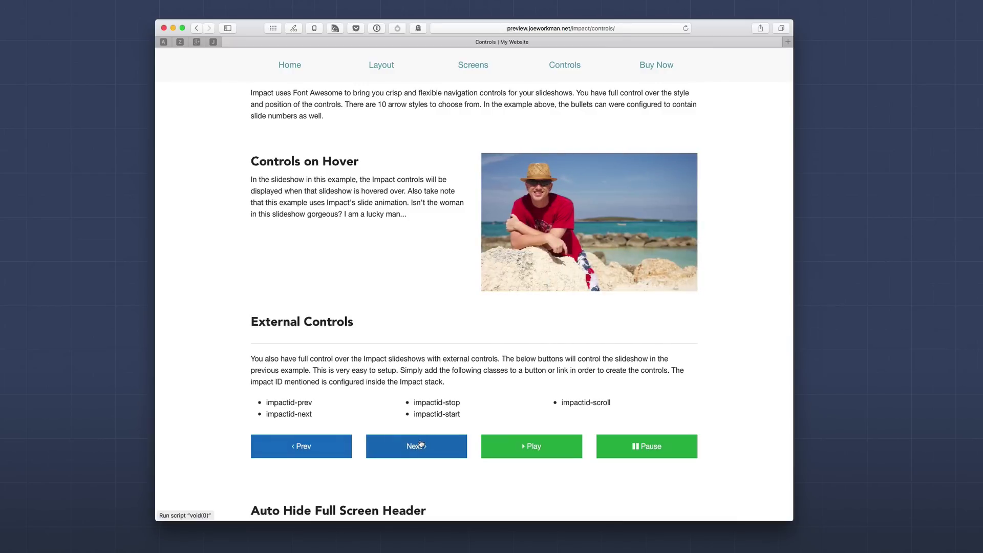
pyautogui.click(420, 446)
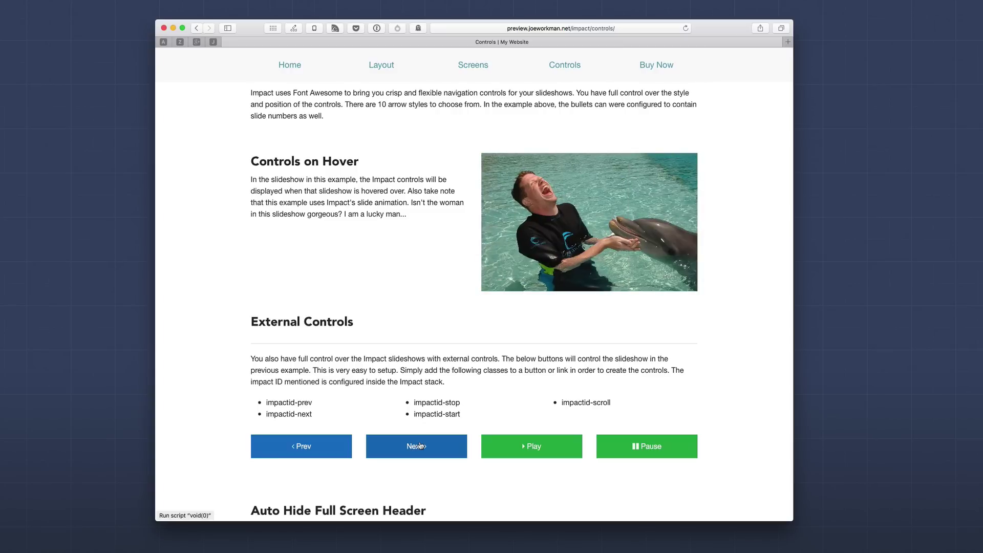
pyautogui.click(522, 456)
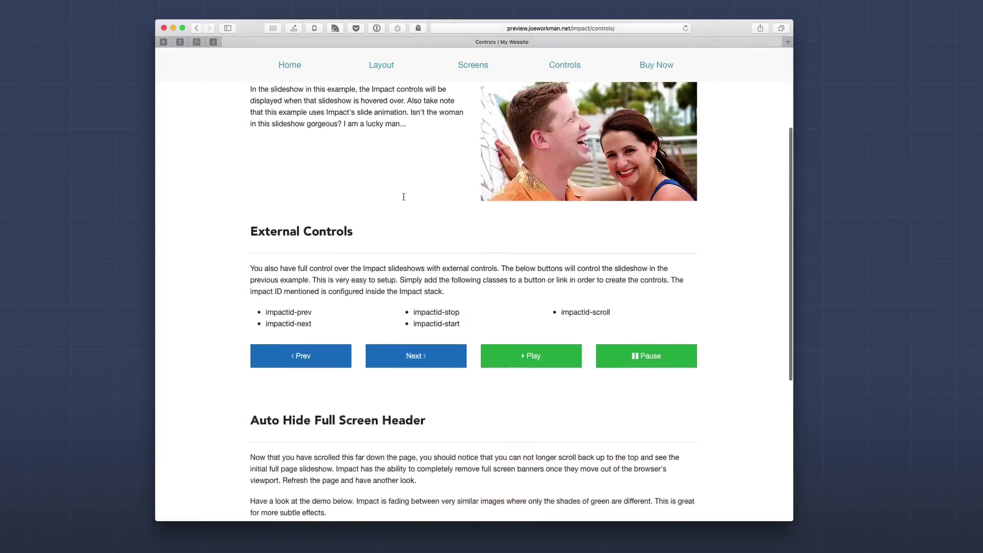
# Scroll through the Controls page to review the Awesome Controls and External Controls sections.
pyautogui.scroll(3, 404, 197)
pyautogui.scroll(-3, 403, 196)
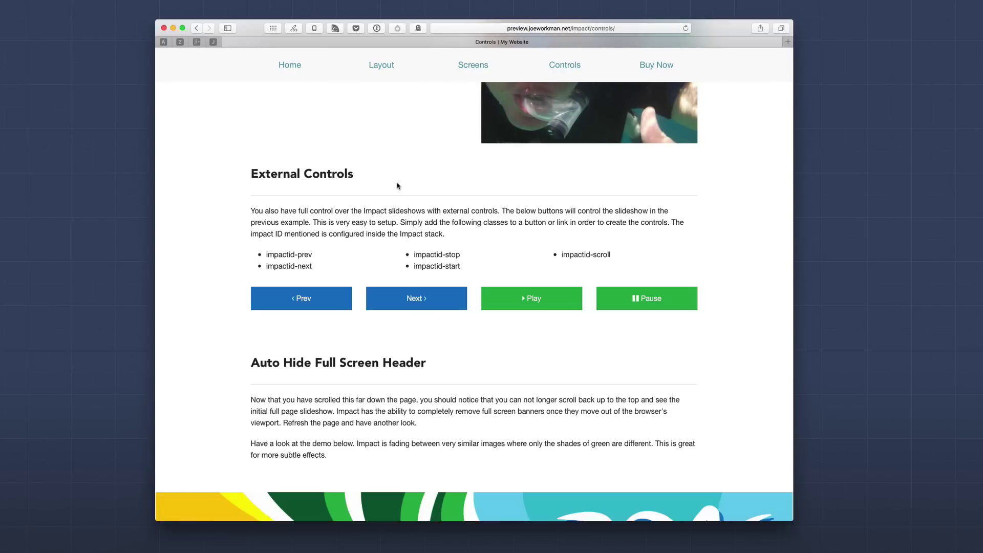
pyautogui.scroll(5, 398, 185)
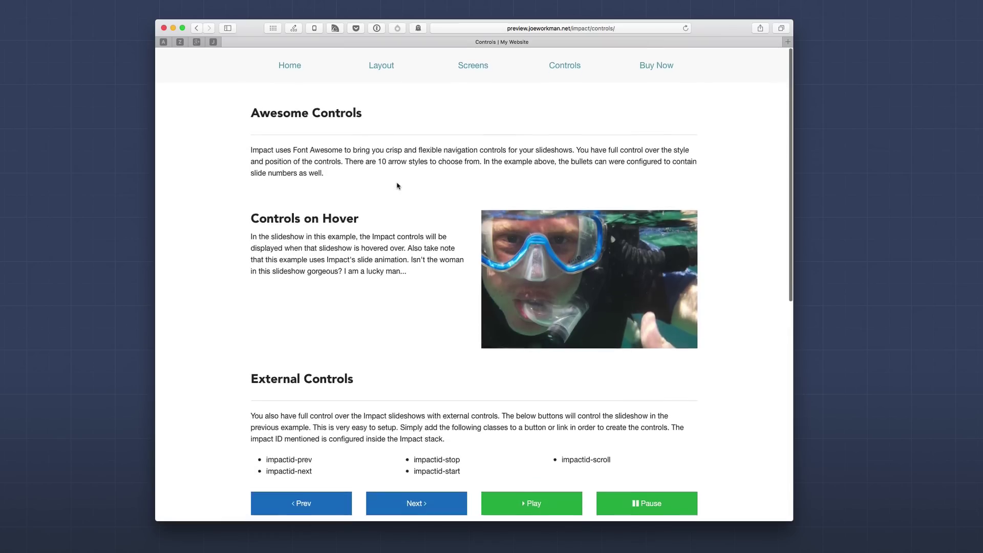
pyautogui.scroll(-8, 398, 185)
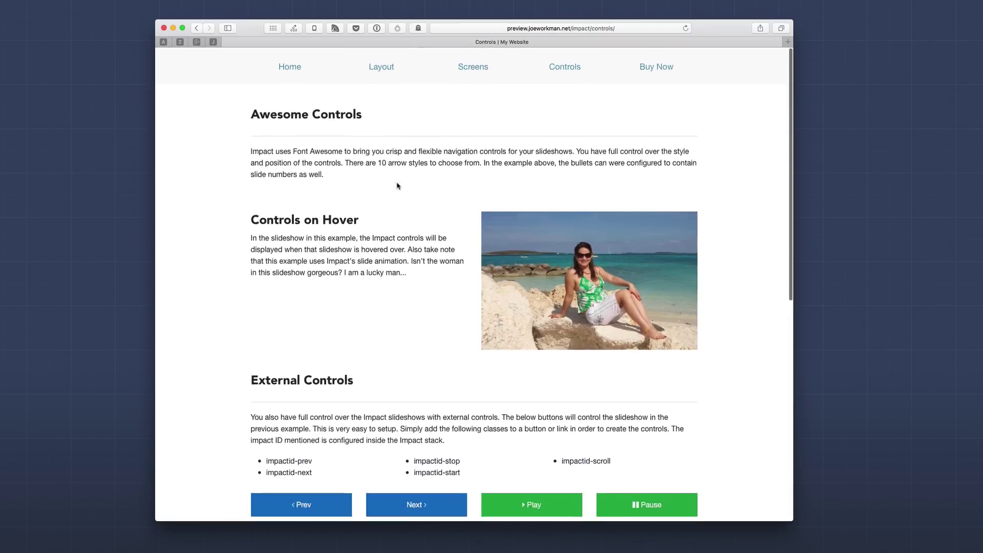
pyautogui.scroll(8, 398, 186)
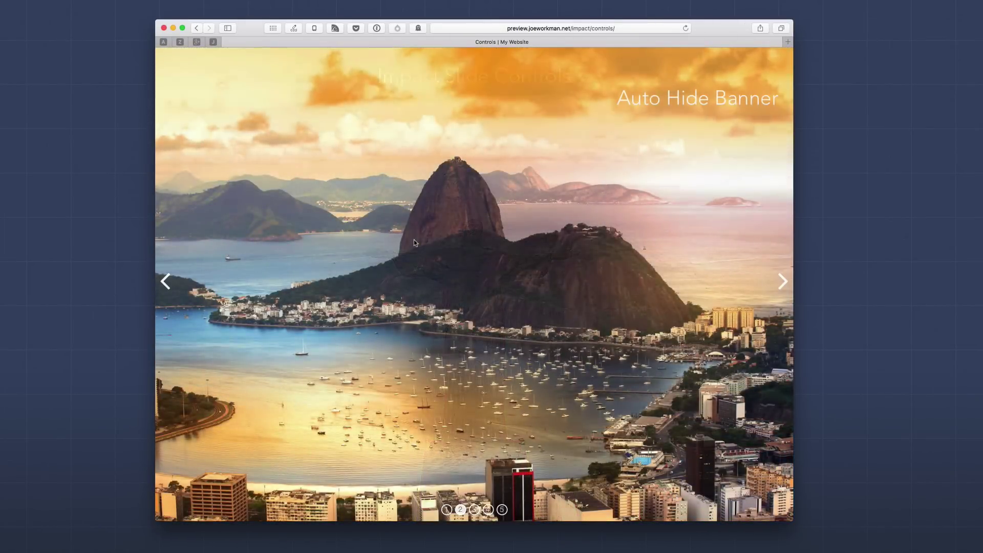
pyautogui.scroll(-10, 414, 243)
pyautogui.scroll(-3, 415, 243)
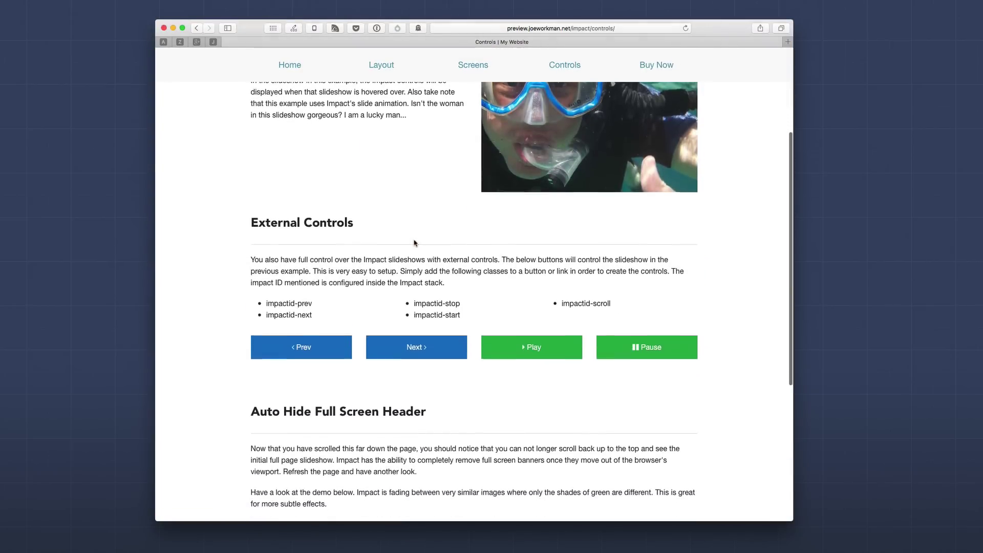
pyautogui.scroll(4, 414, 240)
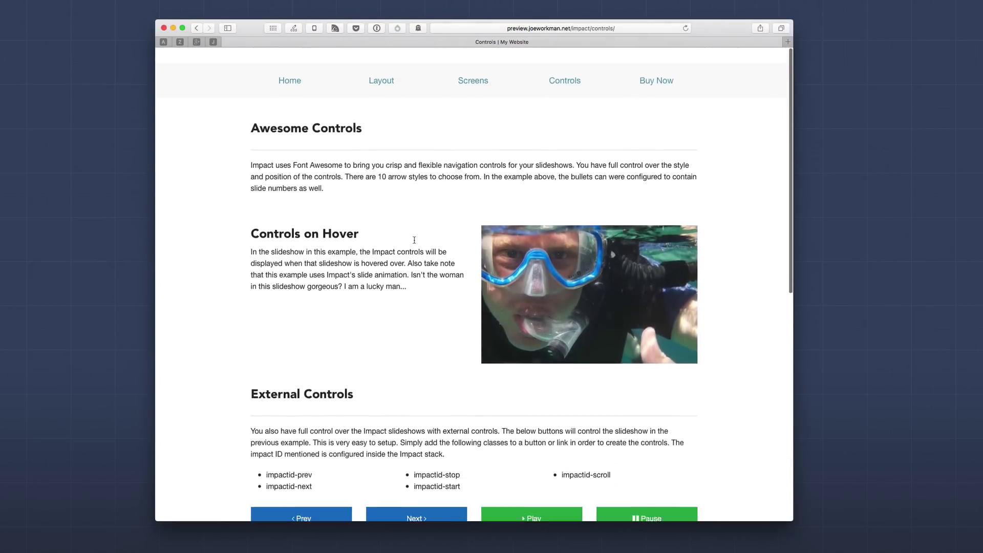
pyautogui.scroll(-1, 415, 241)
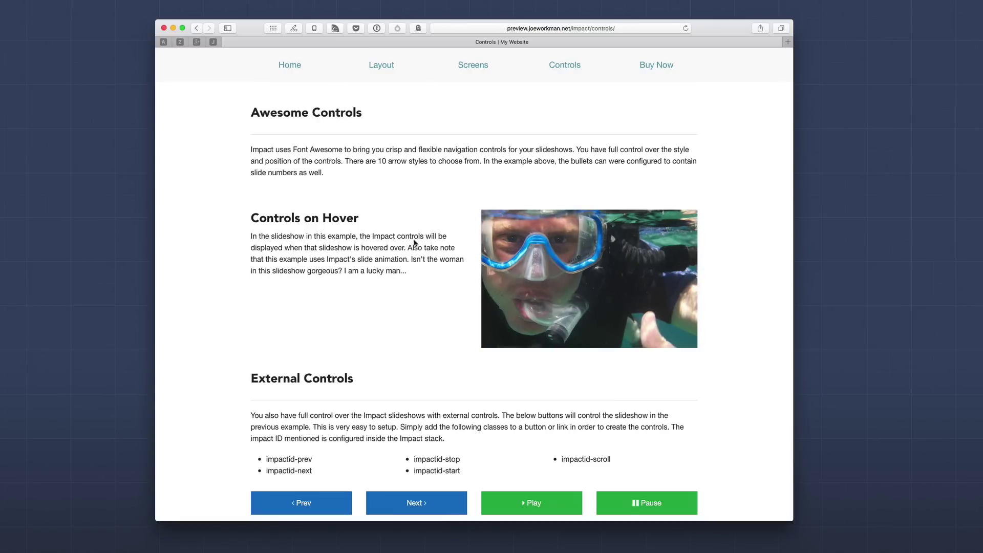
pyautogui.scroll(-5, 415, 242)
pyautogui.scroll(-3, 415, 241)
pyautogui.scroll(-1, 414, 242)
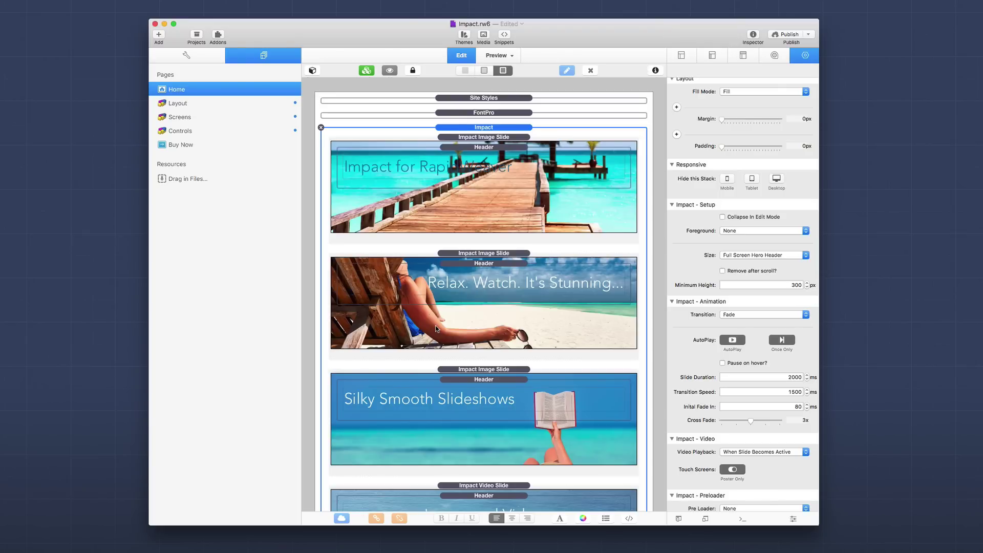
pyautogui.scroll(-5, 435, 327)
pyautogui.scroll(-3, 436, 329)
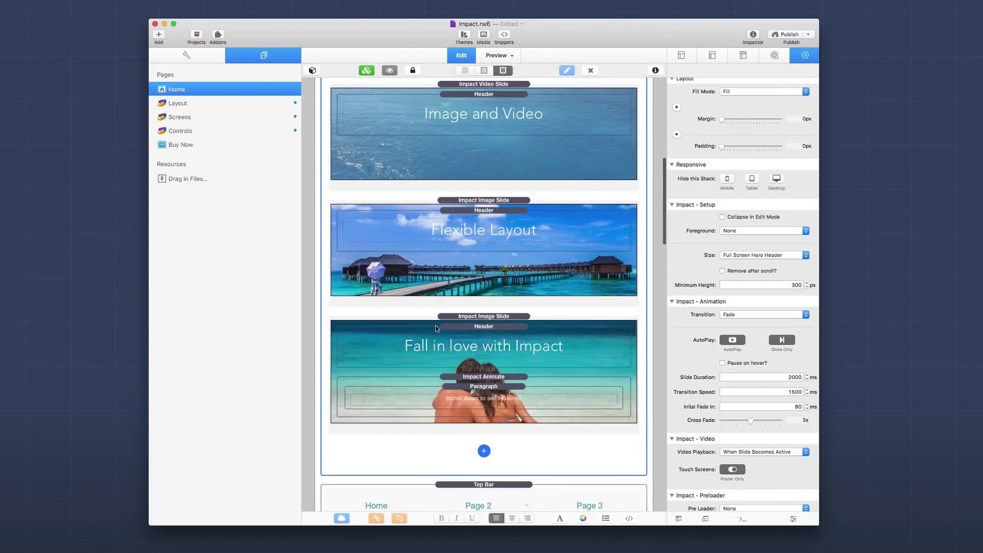
pyautogui.scroll(8, 436, 329)
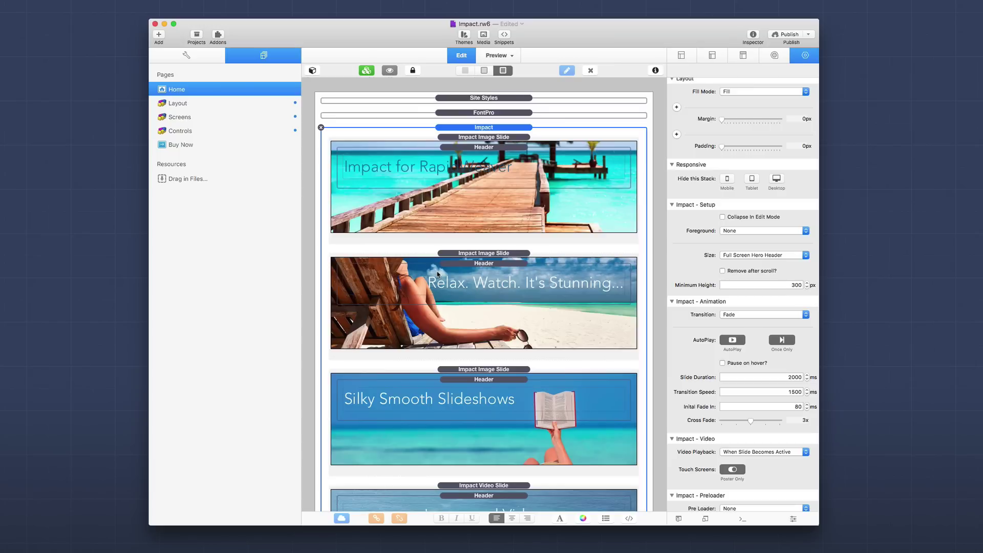
pyautogui.scroll(-2, 518, 275)
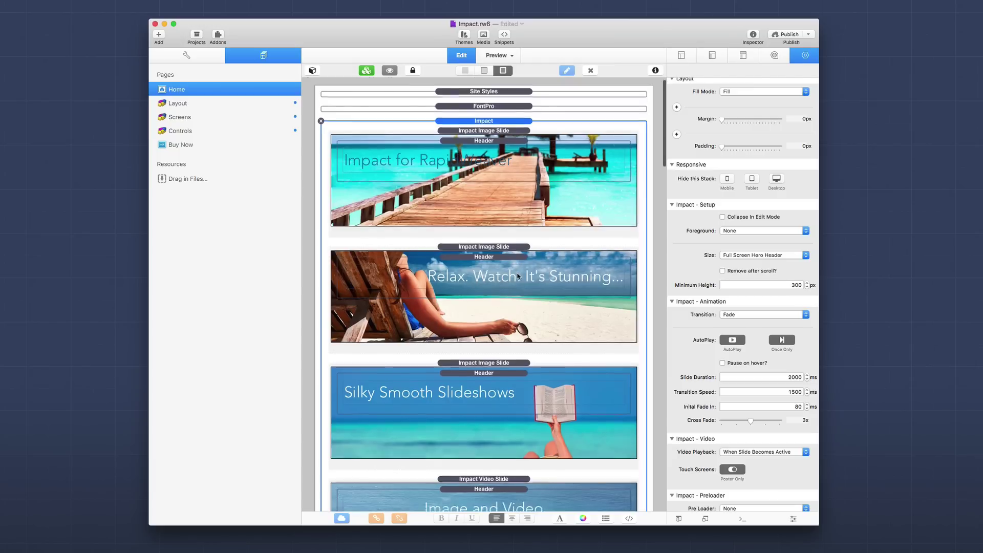
pyautogui.scroll(4, 518, 275)
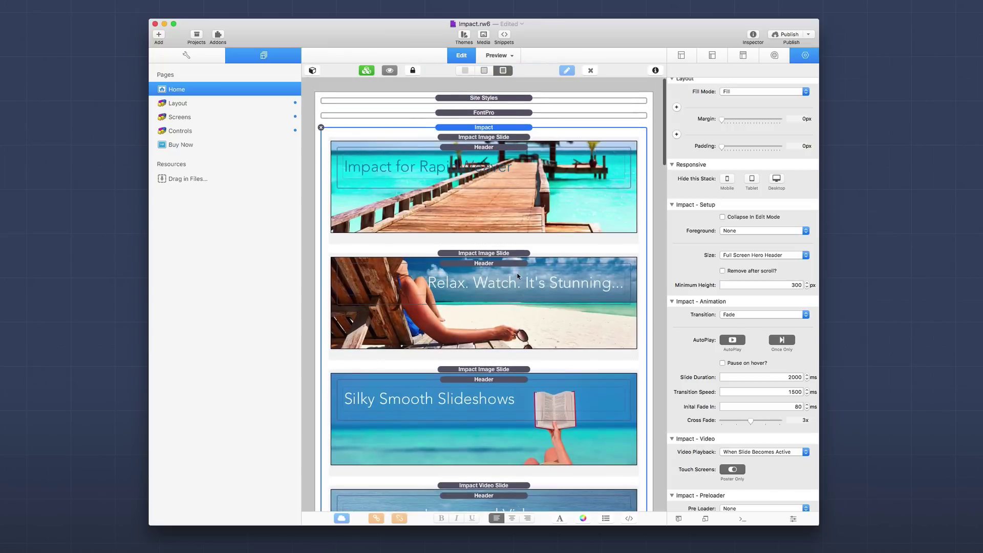
pyautogui.click(193, 104)
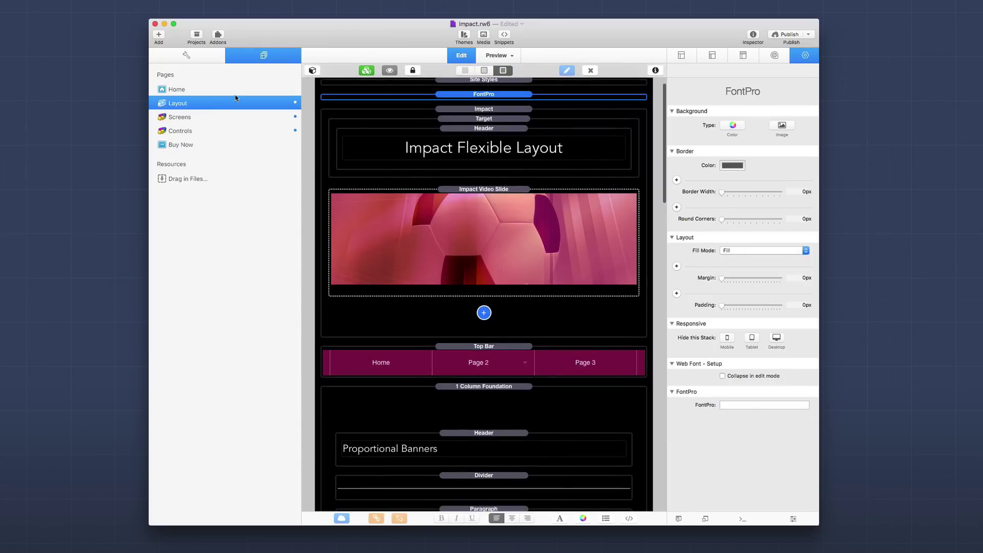
pyautogui.click(191, 117)
pyautogui.click(188, 90)
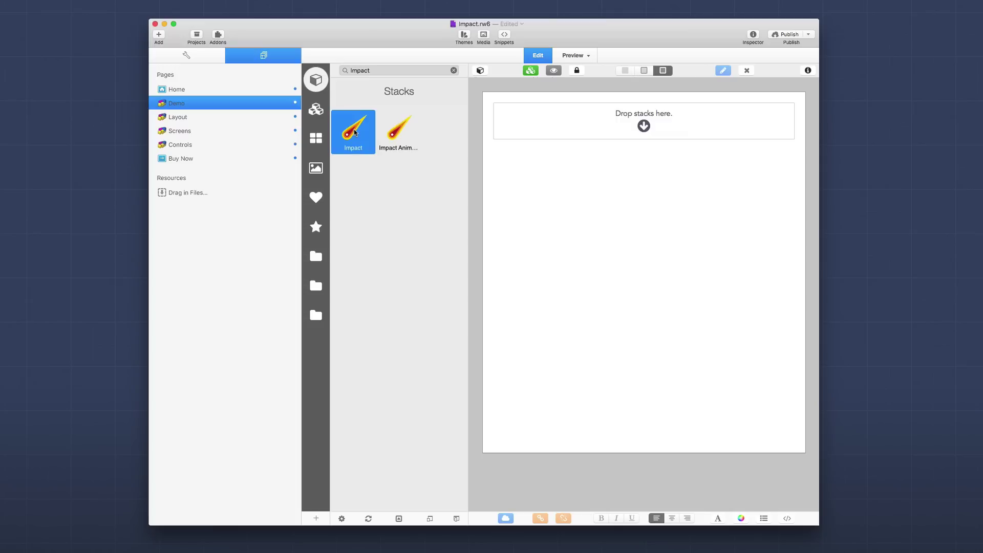
# Drop an Impact stack onto the Demo page and show its empty Image Slide in the Inspector.
pyautogui.moveTo(355, 132); pyautogui.dragTo(612, 128)
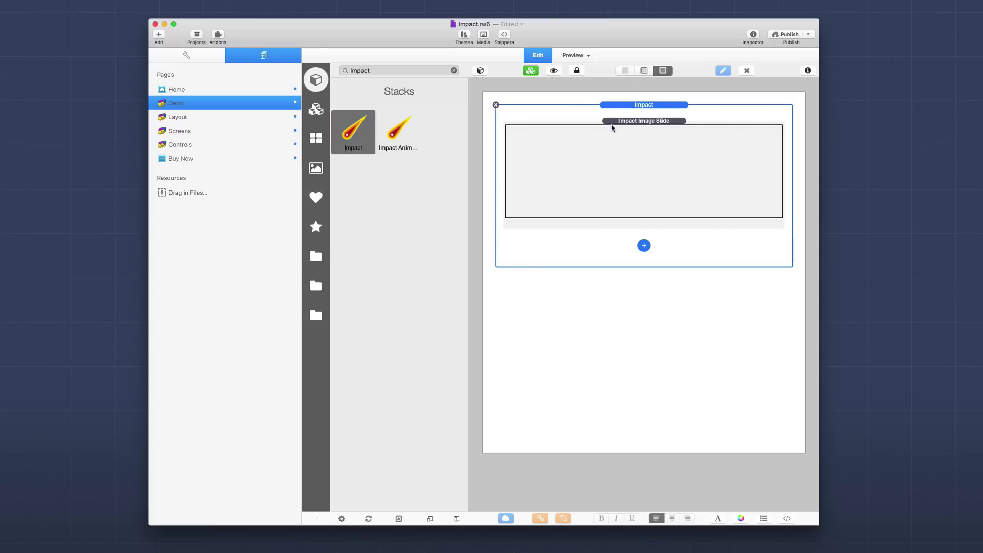
pyautogui.click(385, 134)
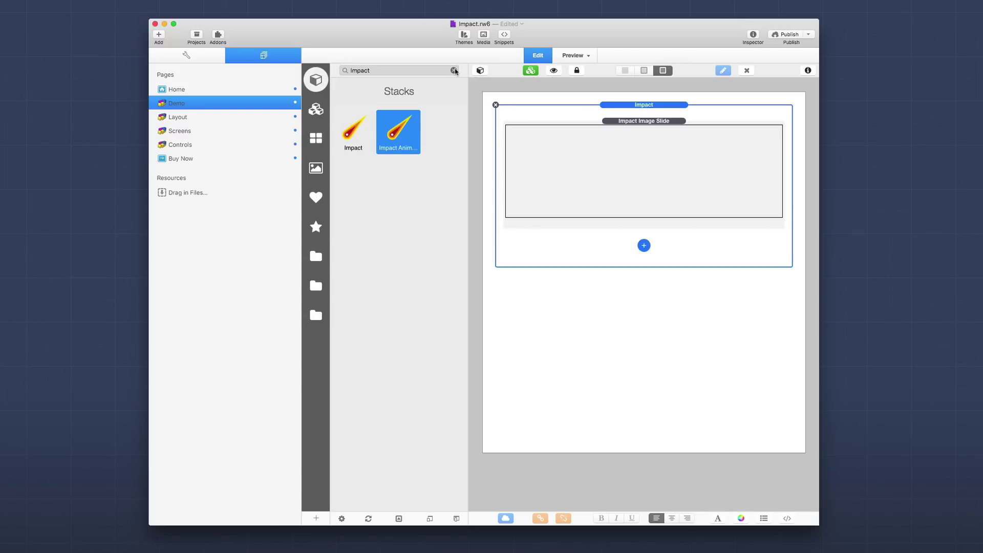
pyautogui.click(574, 121)
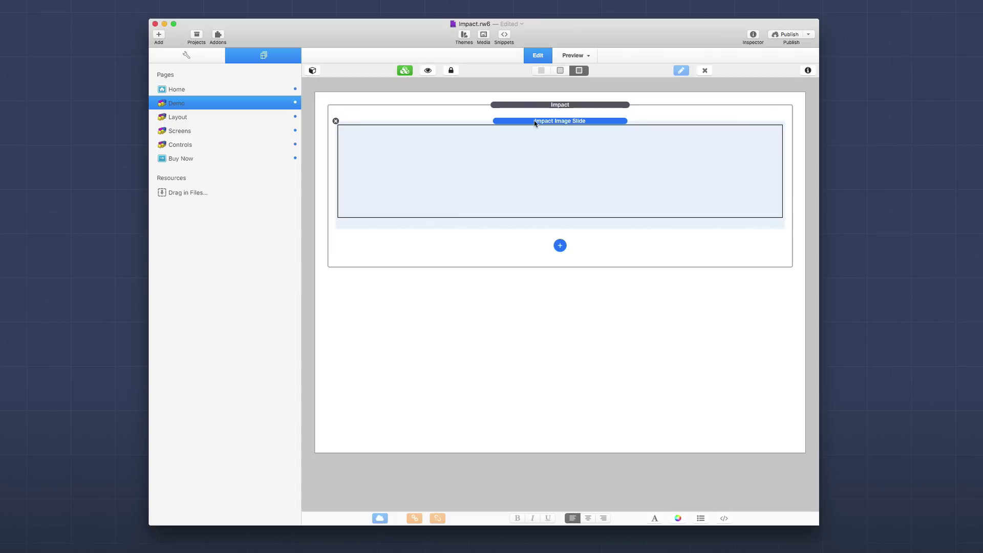
pyautogui.click(809, 70)
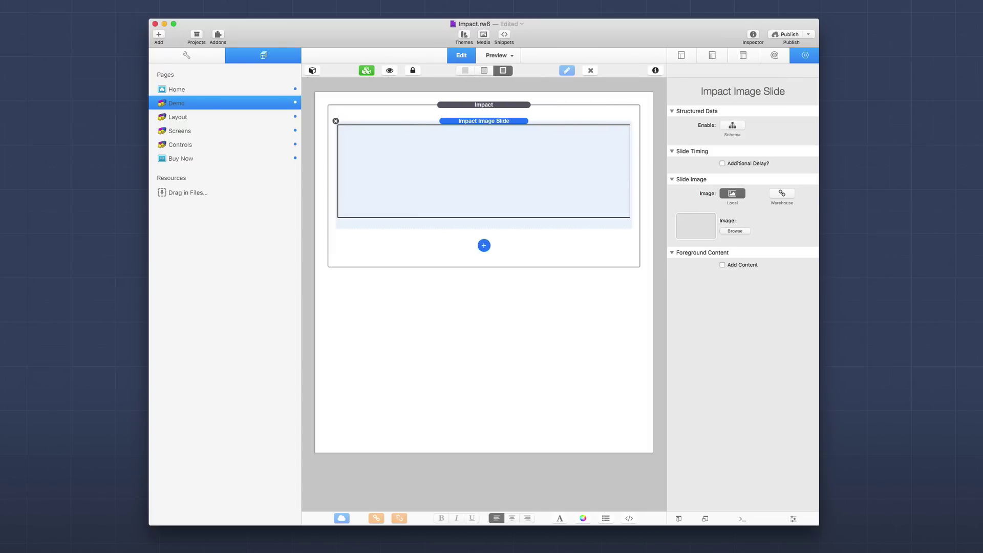
# Set the Fisherman's Wharf San Francisco sign photo as the local slide image and bring up the add-slide choices.
pyautogui.moveTo(752, 490); pyautogui.dragTo(695, 233)
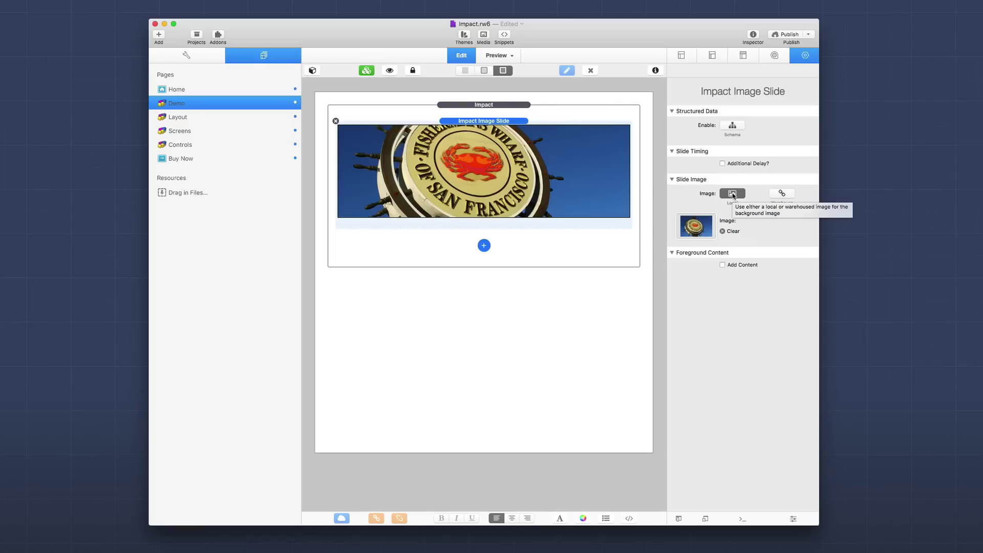
pyautogui.click(782, 193)
pyautogui.click(734, 194)
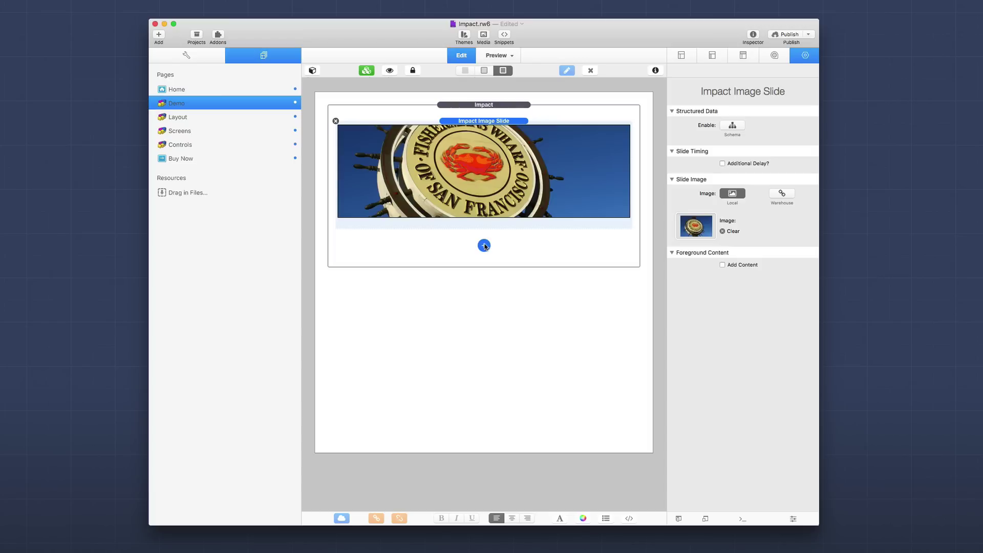
pyautogui.click(484, 245)
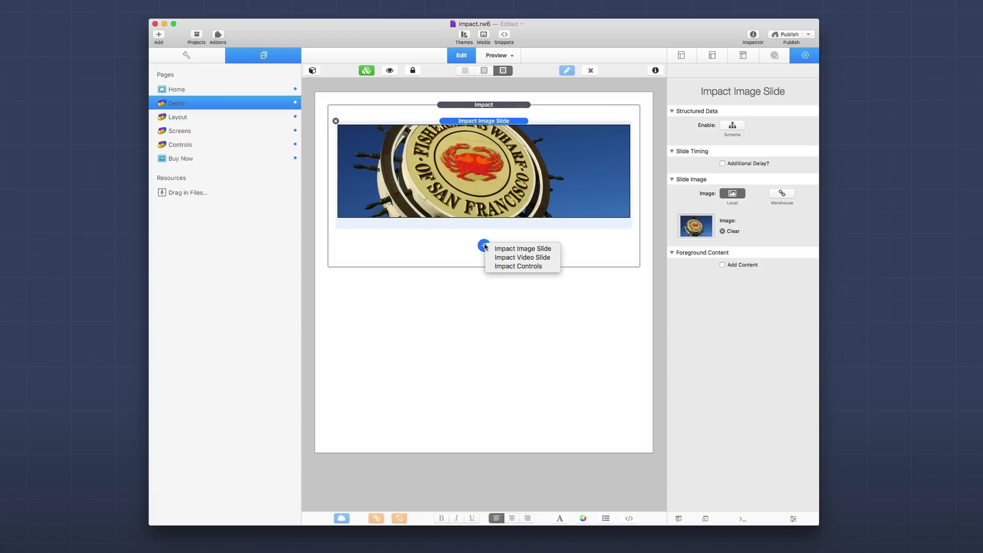
# Add another San Francisco image slide, keep Fisherman's Wharf on slide one, and enable its foreground content.
pyautogui.click(543, 261)
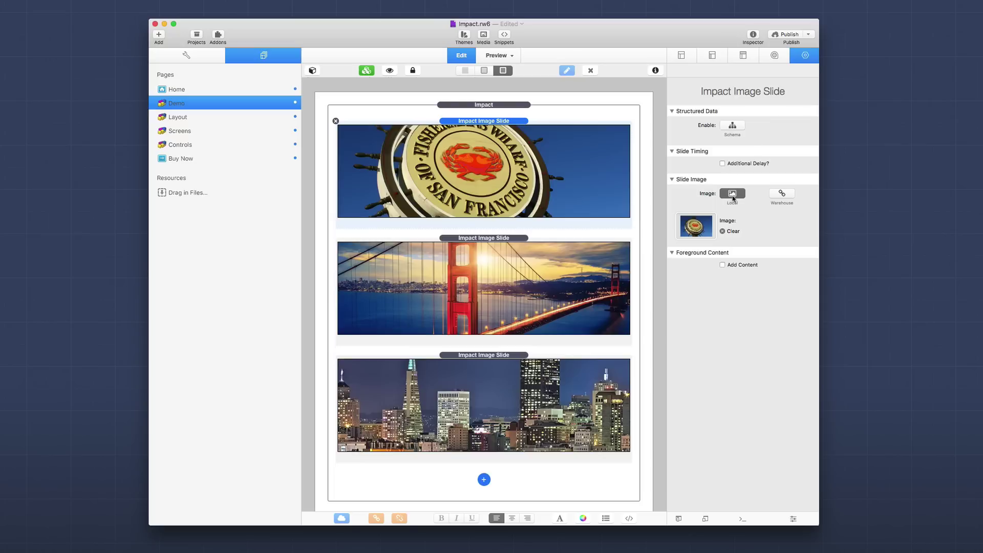
pyautogui.click(782, 193)
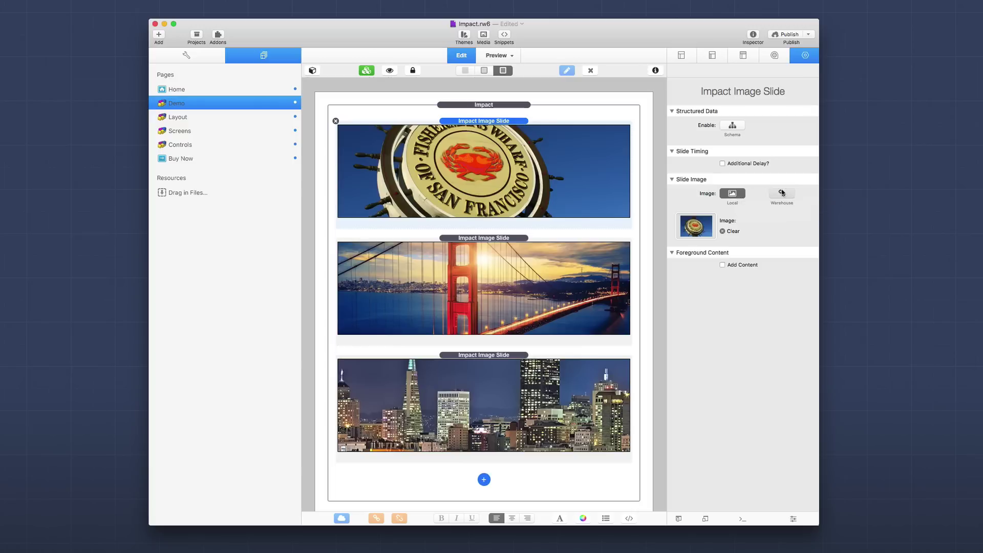
pyautogui.click(732, 194)
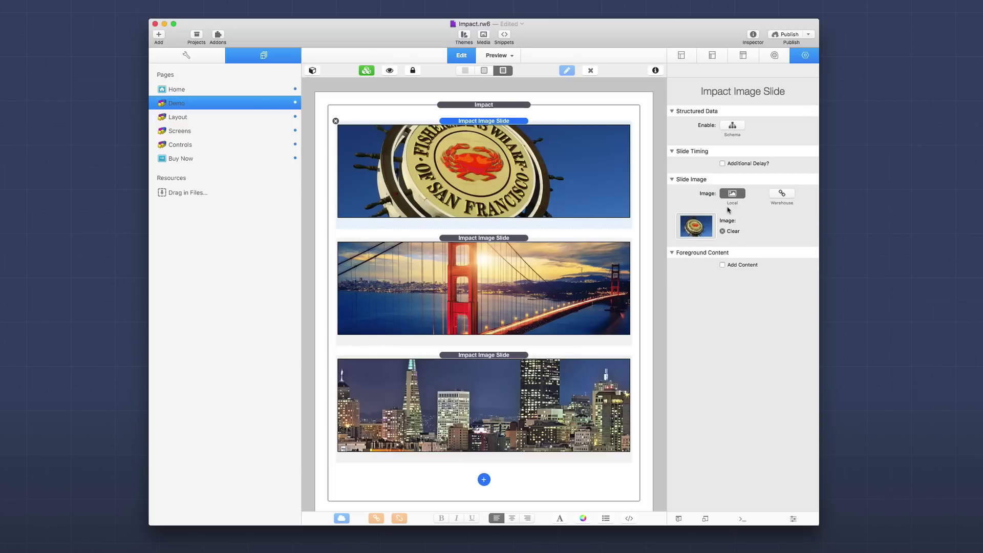
pyautogui.click(723, 265)
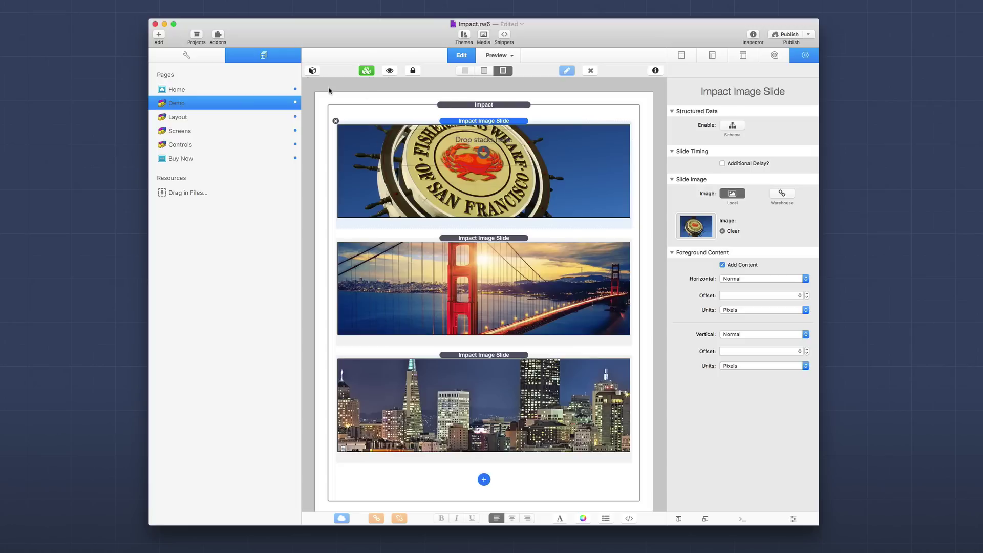
# Place a Text stack on the first slide and make its Lorem ipsum text white.
pyautogui.click(310, 72)
pyautogui.moveTo(353, 146); pyautogui.dragTo(676, 146)
pyautogui.doubleClick(604, 158)
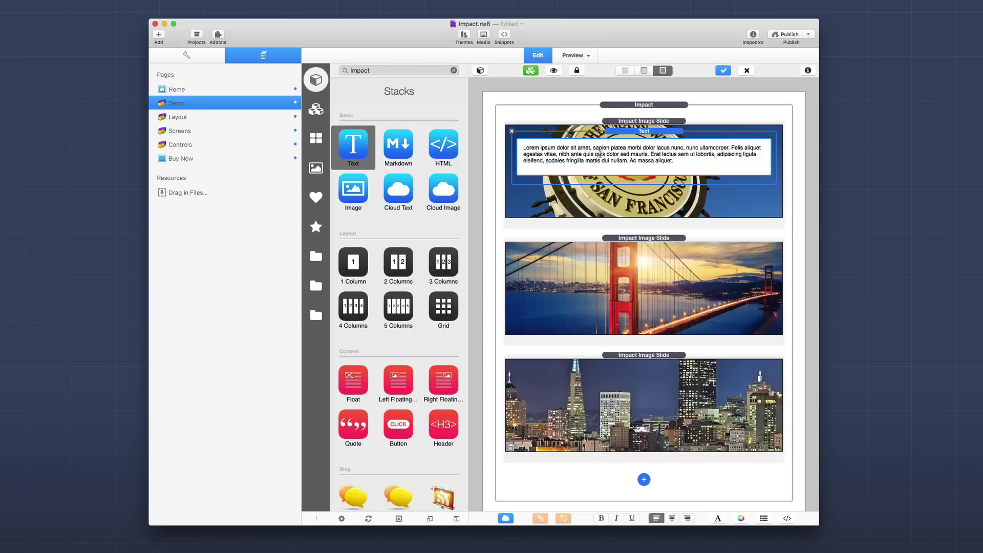
pyautogui.press('super+a')
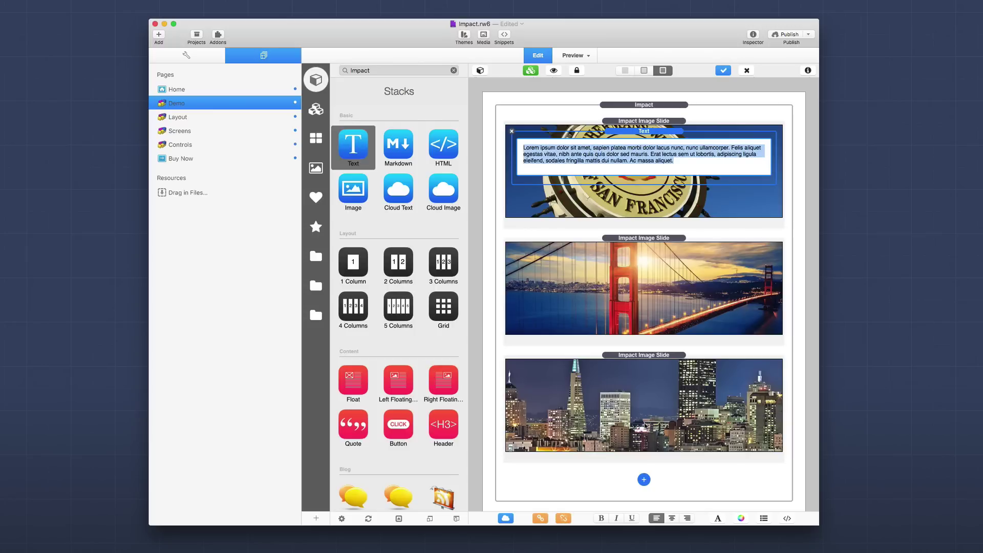
pyautogui.click(741, 519)
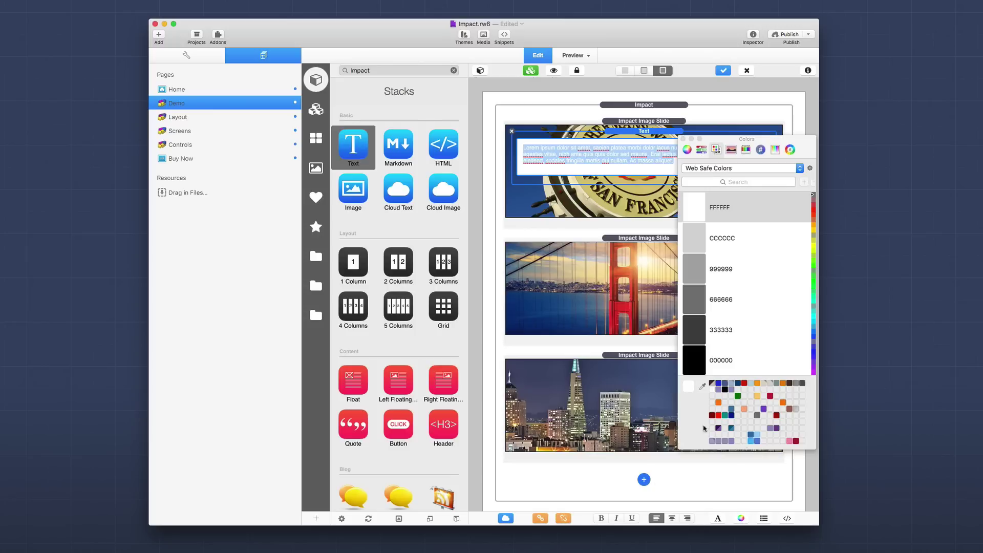
pyautogui.click(683, 139)
pyautogui.click(673, 127)
# Close the stacks library and show the first image slide's settings in the inspector.
pyautogui.click(672, 134)
pyautogui.click(480, 71)
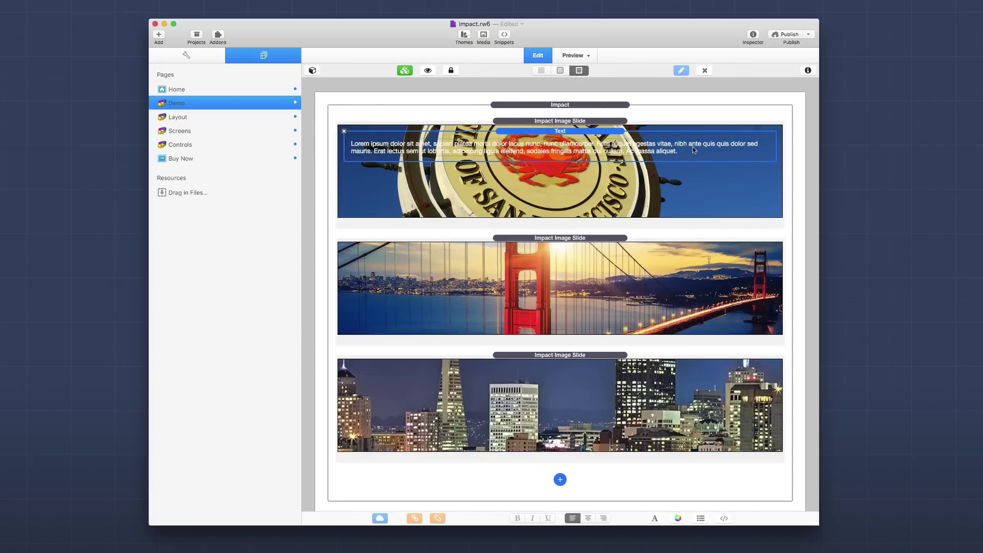
pyautogui.click(807, 71)
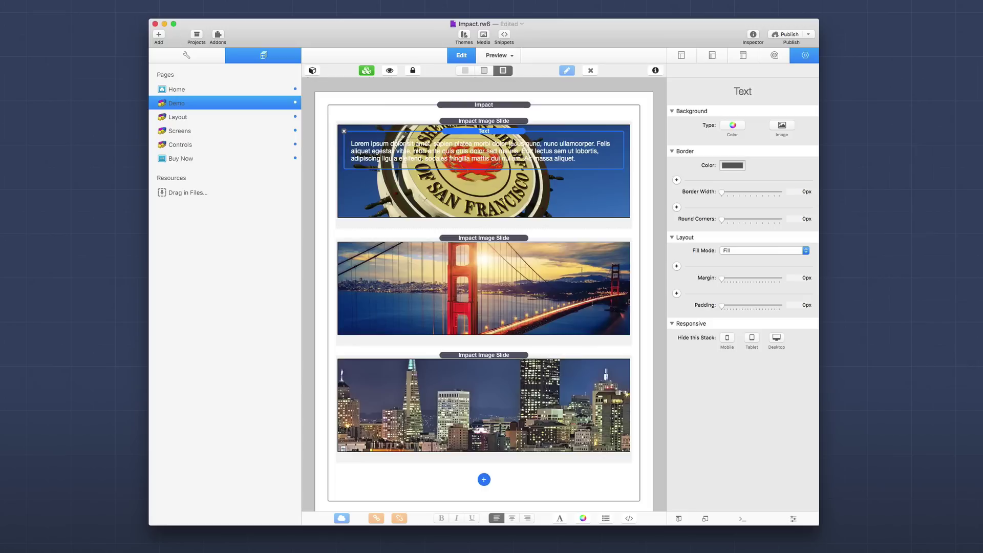
pyautogui.click(512, 122)
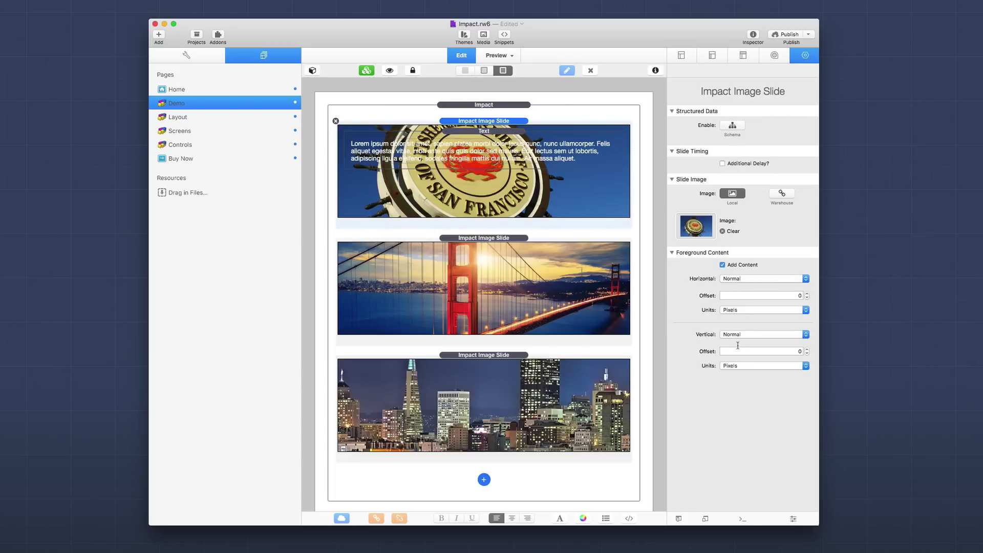
pyautogui.click(751, 281)
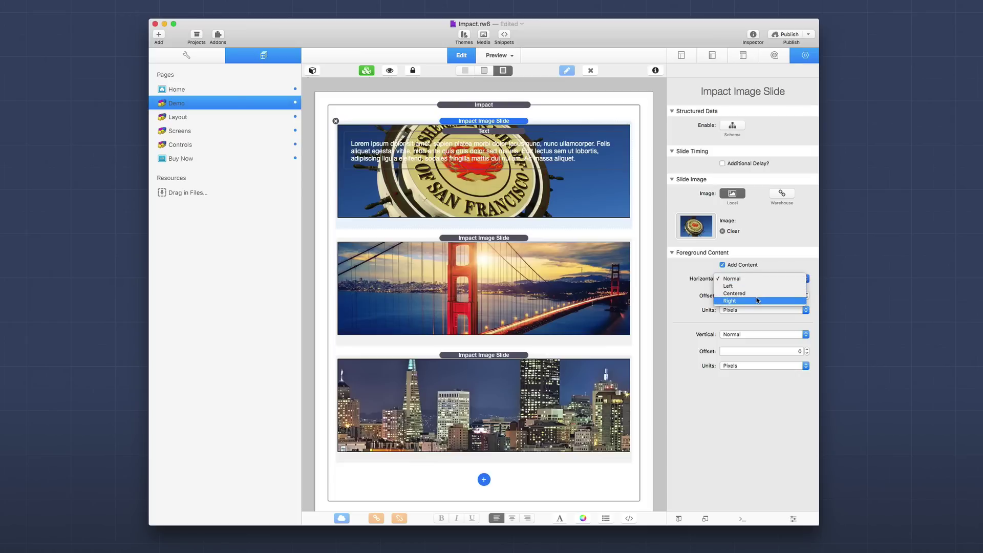
pyautogui.click(754, 293)
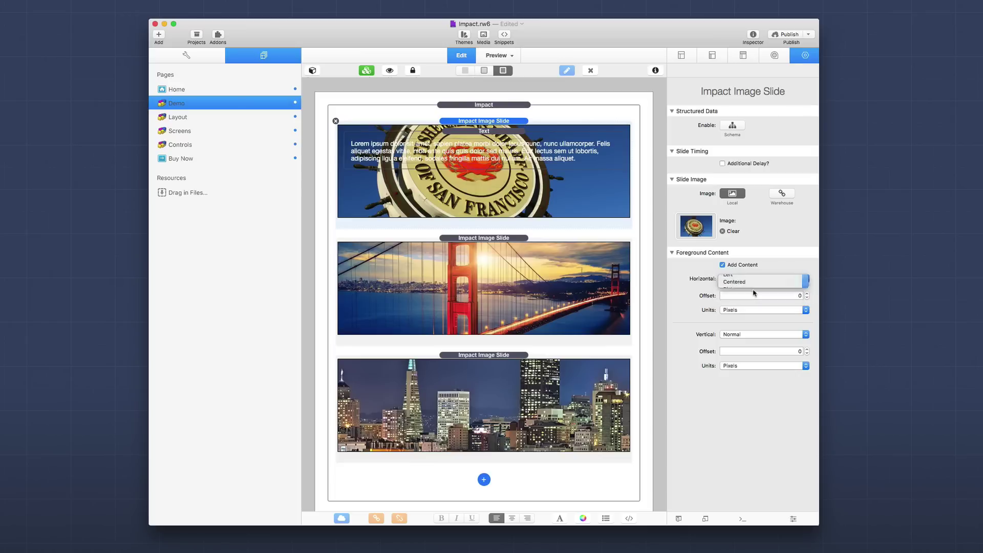
pyautogui.click(748, 279)
pyautogui.click(744, 264)
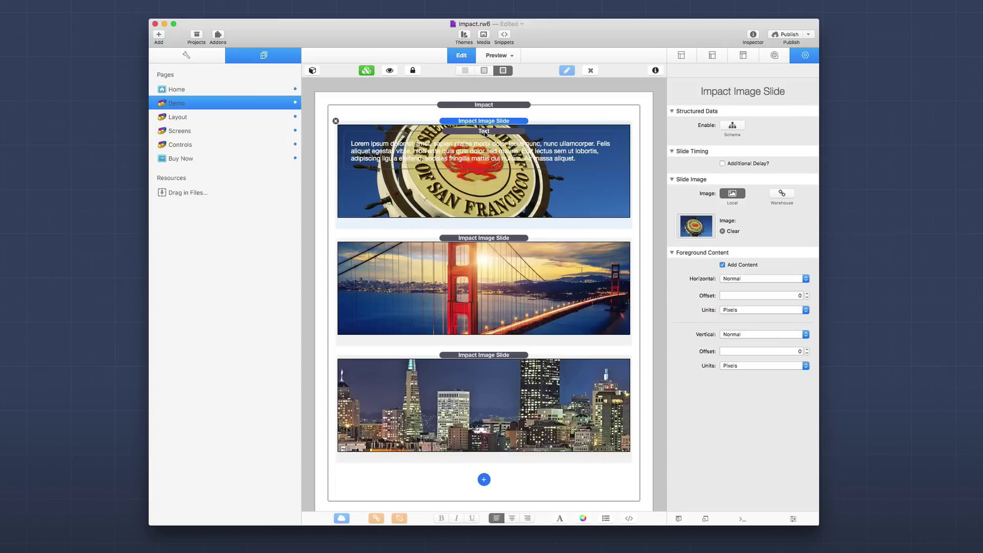
pyautogui.click(484, 134)
pyautogui.click(510, 122)
# Set the Impact stack's Foreground to Floating (Same on all slides).
pyautogui.click(636, 225)
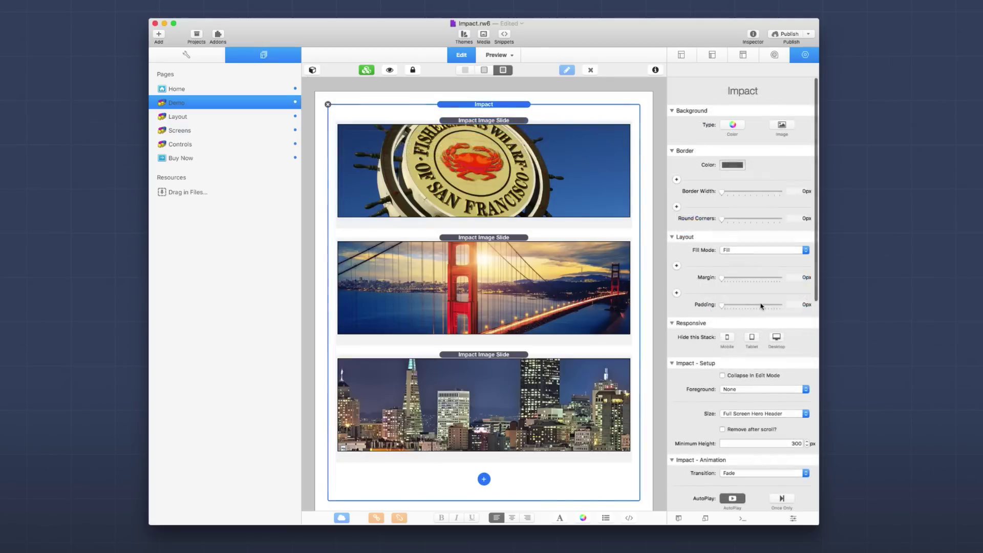
pyautogui.scroll(-8, 761, 306)
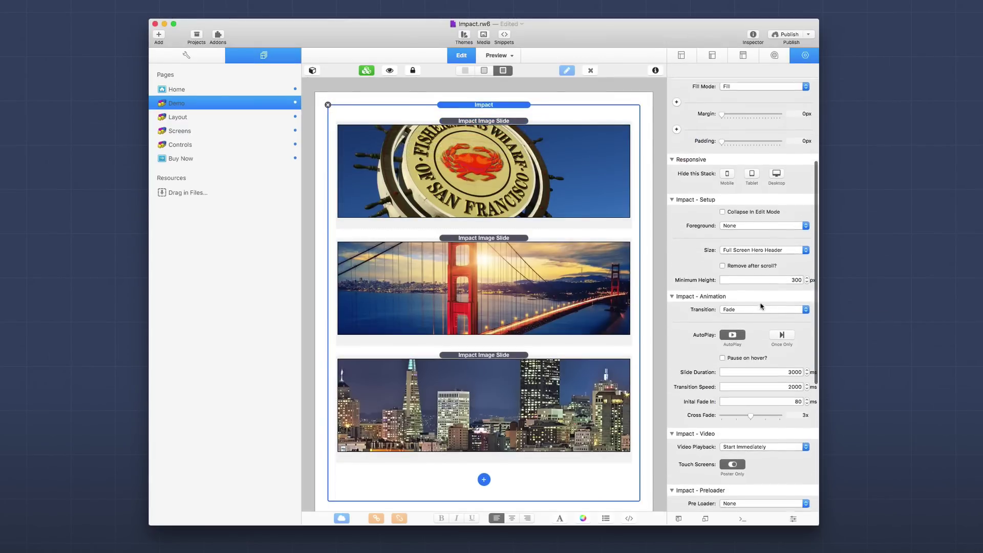
pyautogui.scroll(-2, 761, 306)
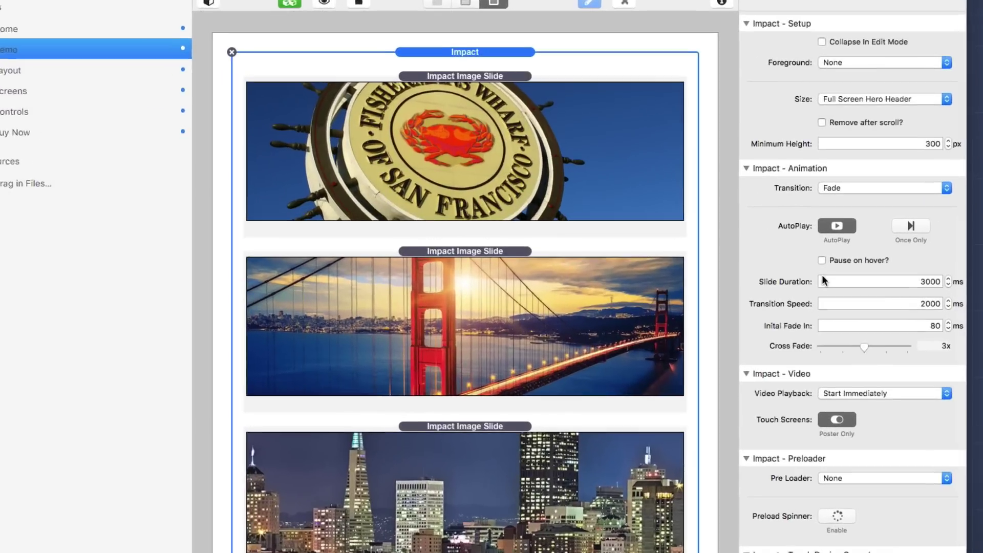
pyautogui.scroll(2, 723, 255)
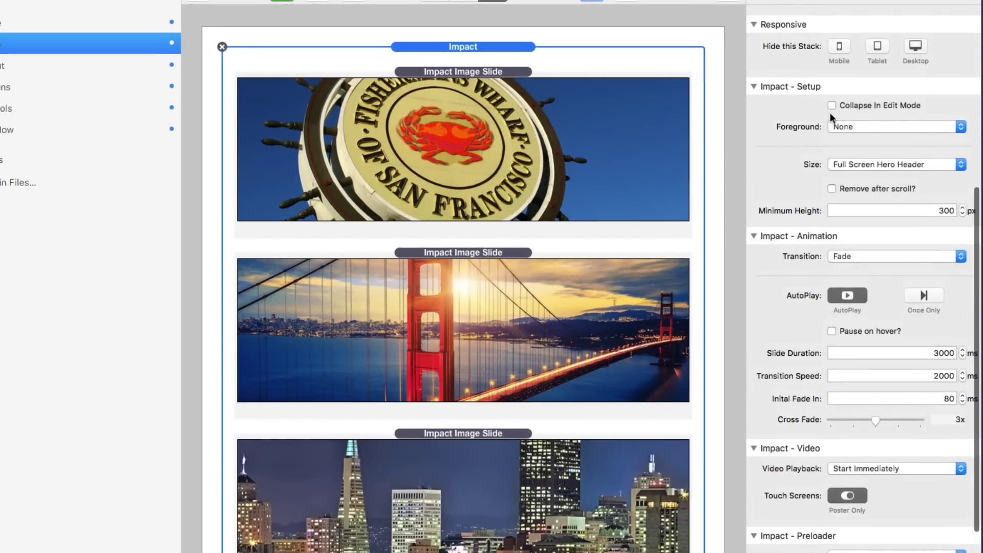
pyautogui.click(870, 126)
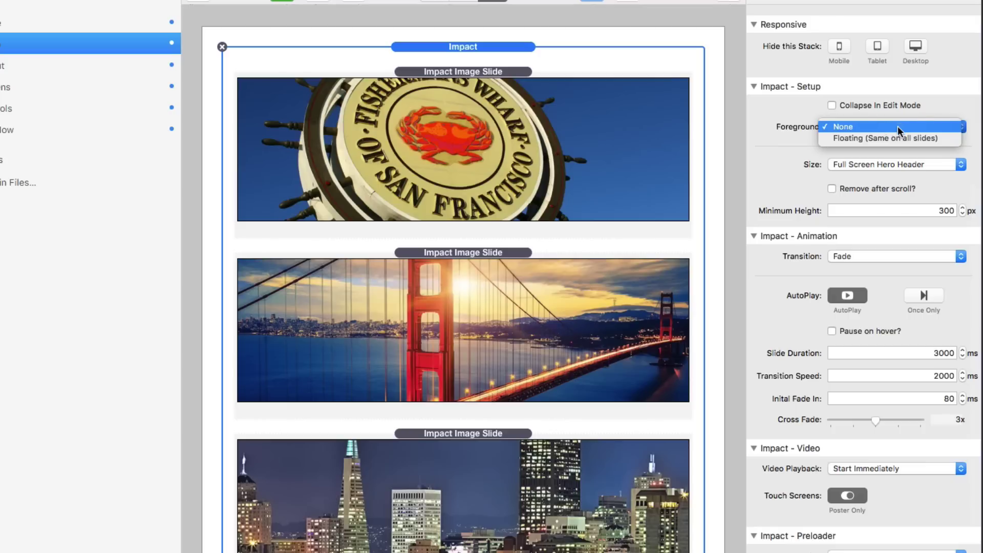
pyautogui.click(905, 137)
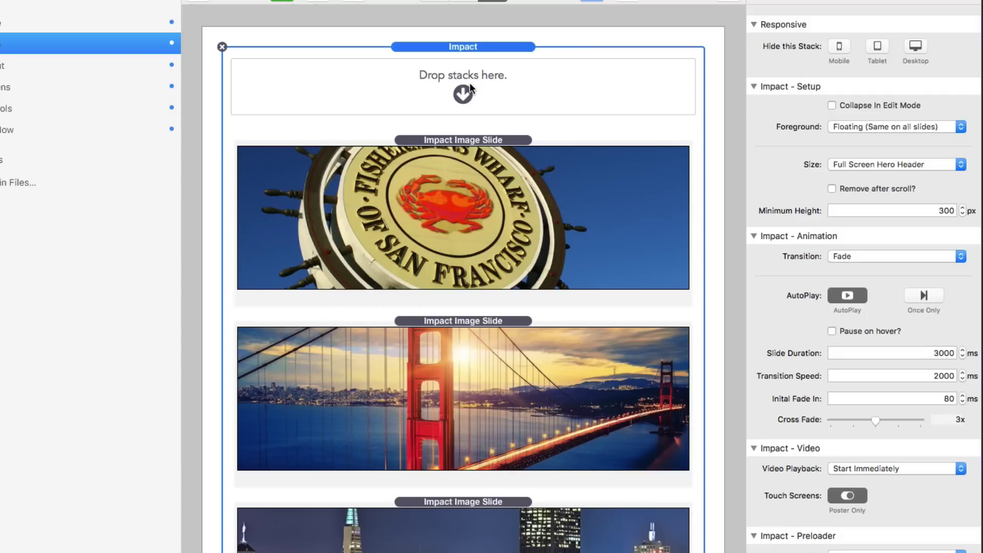
# Set Foreground back to None, keep Full Screen Hero Header size, and preview the page.
pyautogui.click(832, 123)
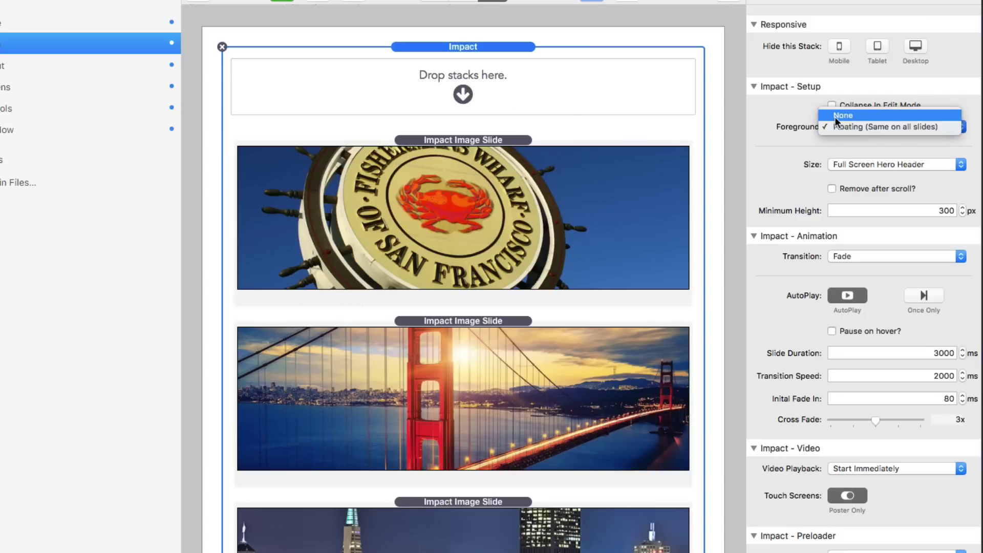
pyautogui.click(835, 116)
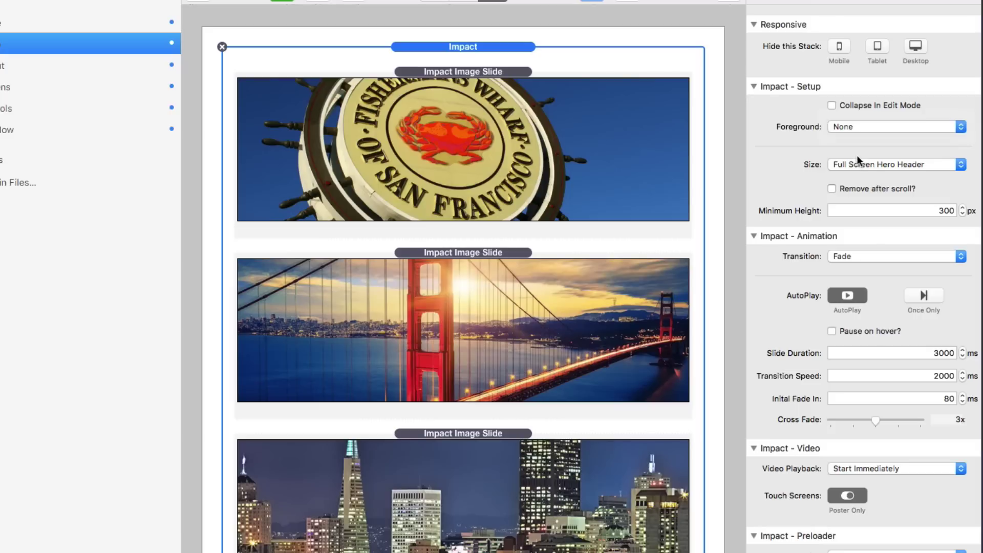
pyautogui.click(891, 164)
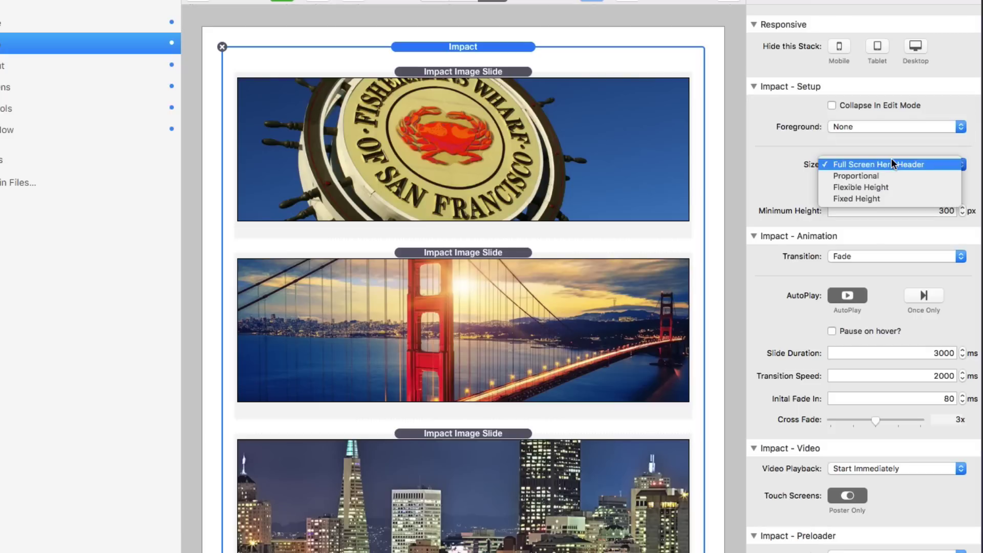
pyautogui.click(939, 164)
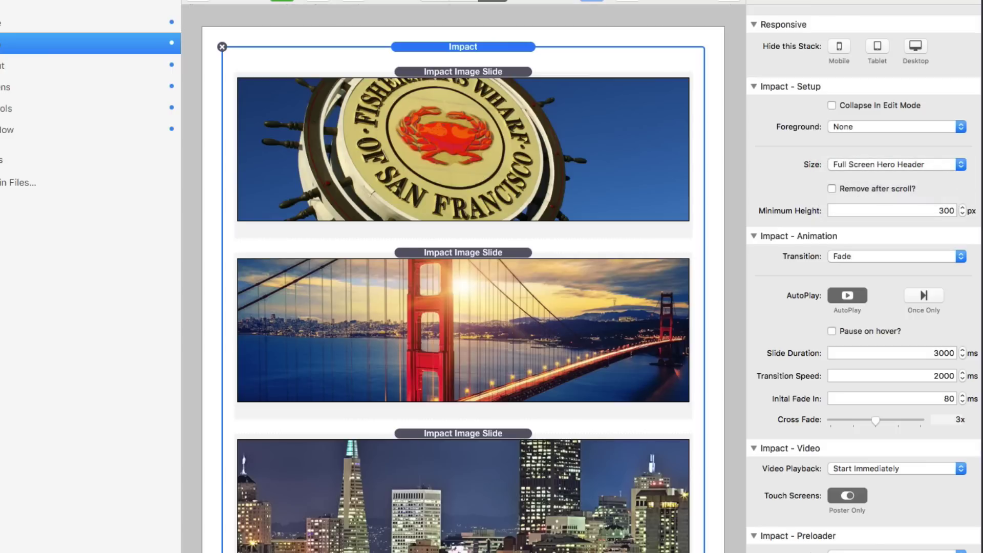
pyautogui.press('super+r')
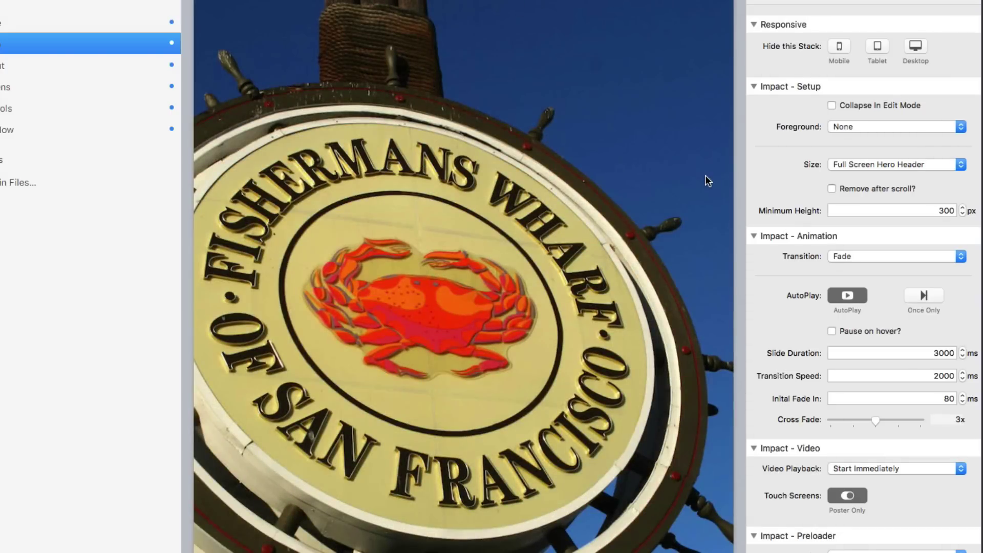
pyautogui.press('super+alt+i')
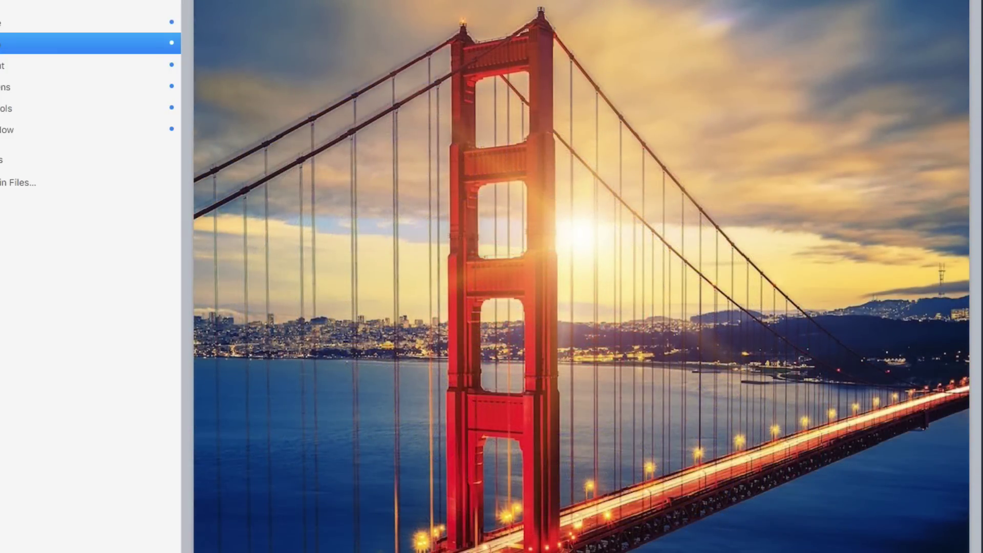
pyautogui.press('super+r')
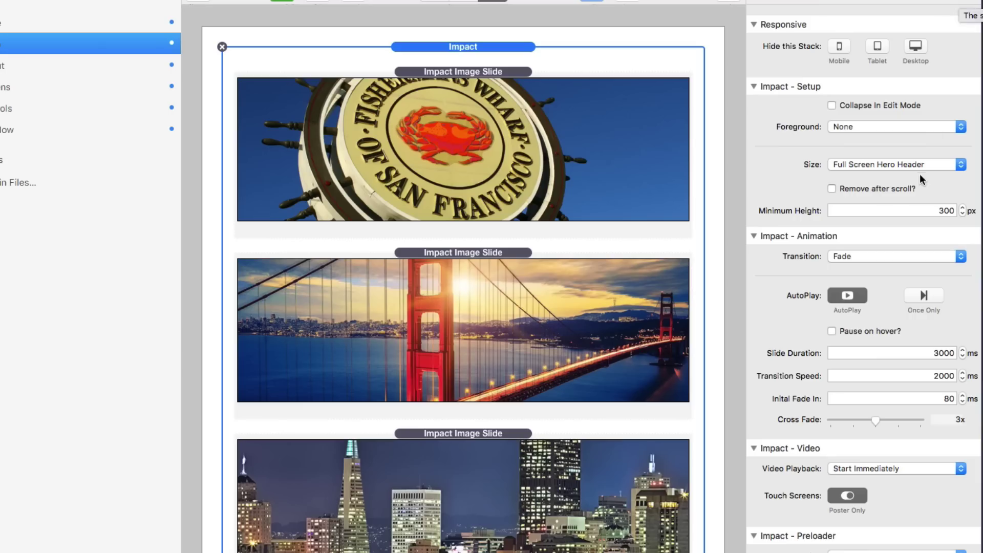
# Make the slideshow size Proportional, keeping a 4:3 aspect ratio and Fade transition.
pyautogui.click(902, 165)
pyautogui.click(902, 175)
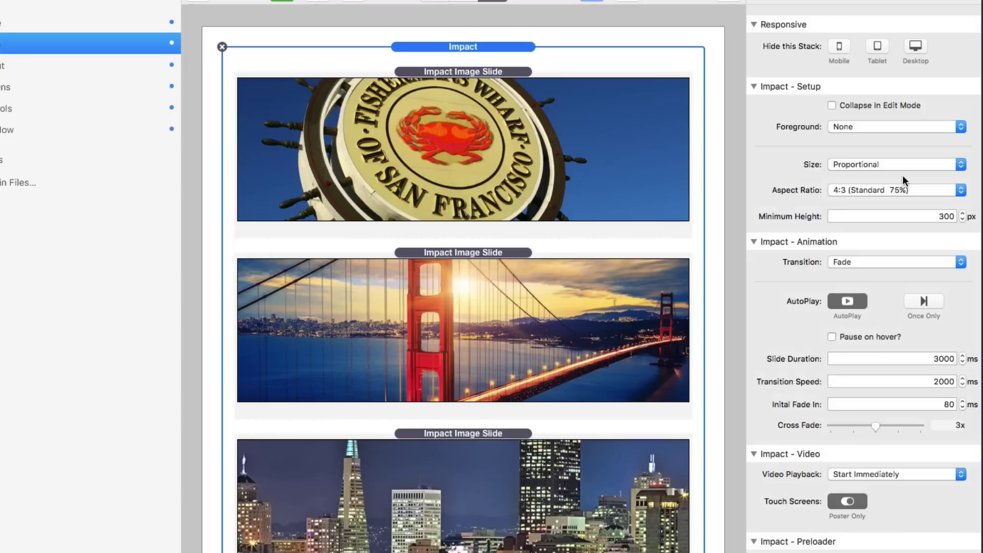
pyautogui.click(901, 188)
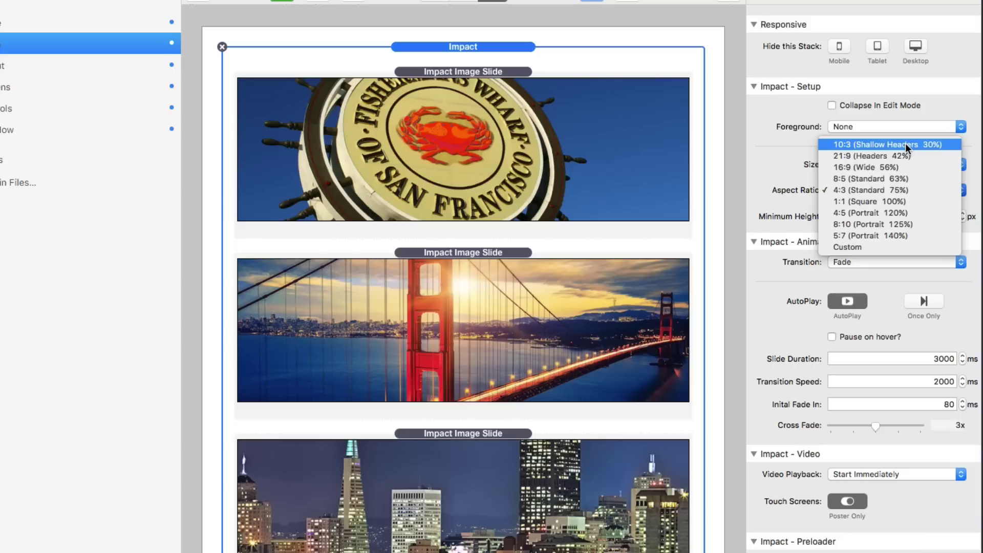
pyautogui.click(788, 274)
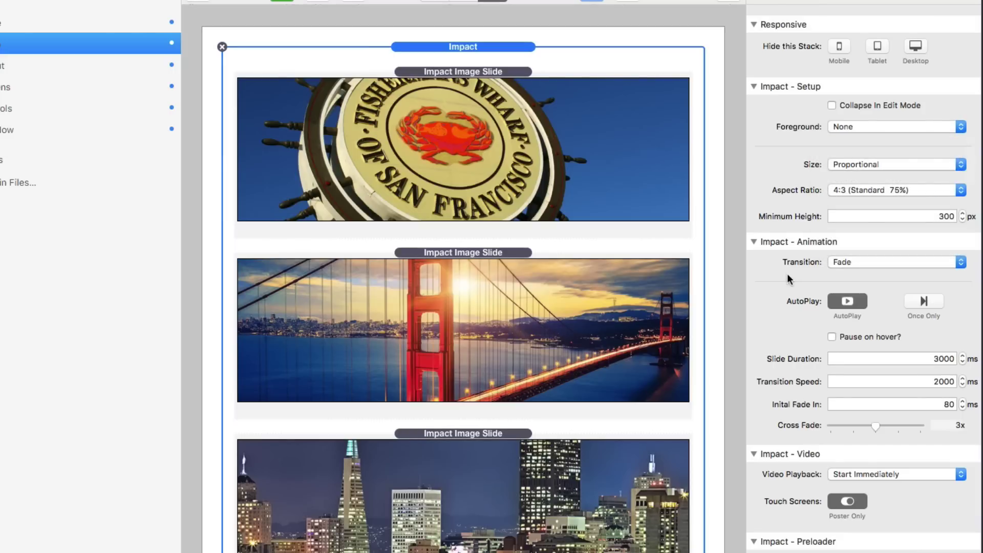
pyautogui.click(861, 263)
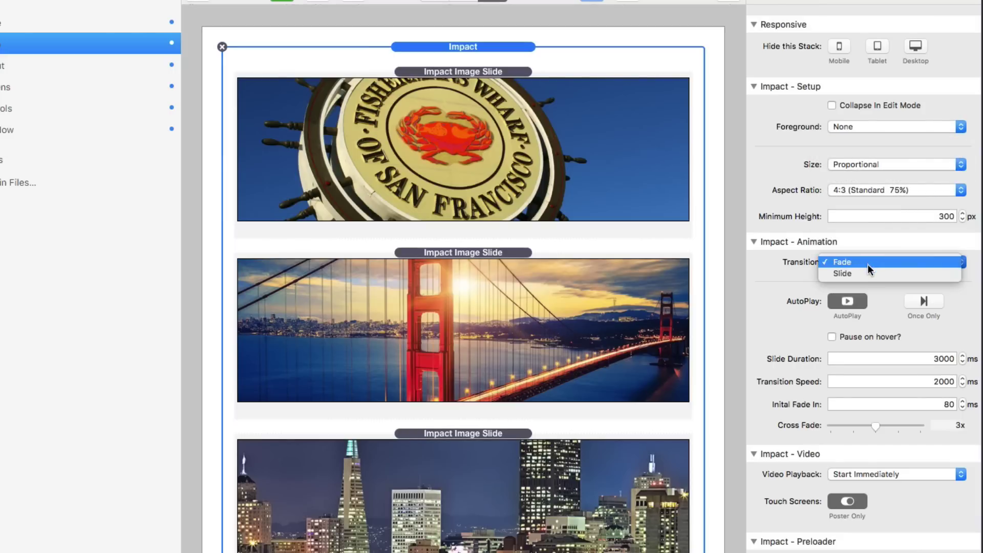
pyautogui.click(865, 261)
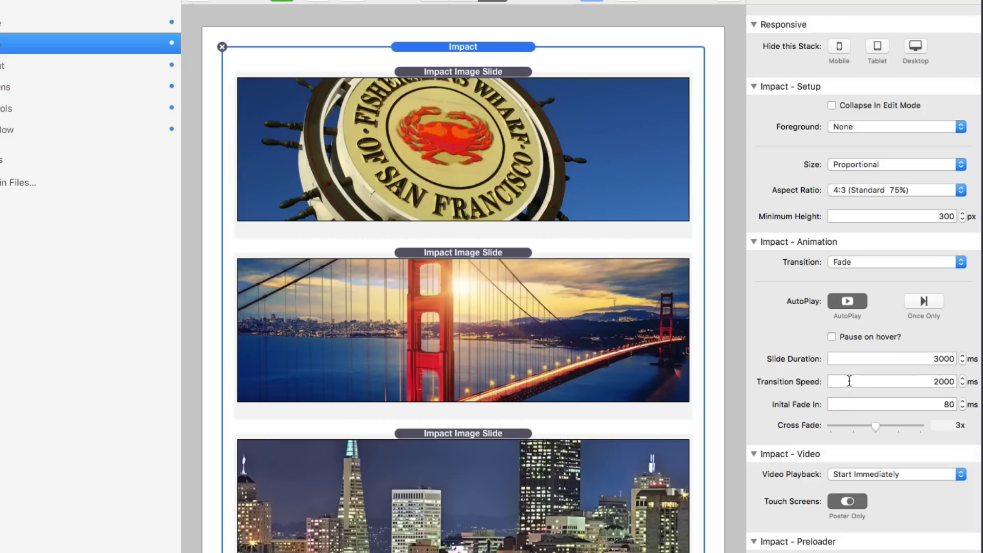
pyautogui.scroll(-5, 849, 381)
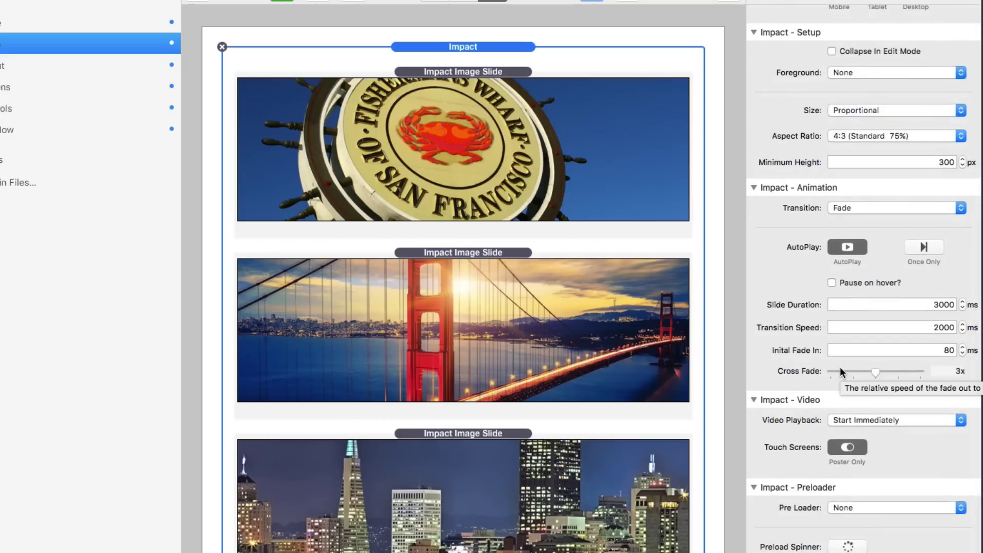
pyautogui.scroll(-6, 840, 366)
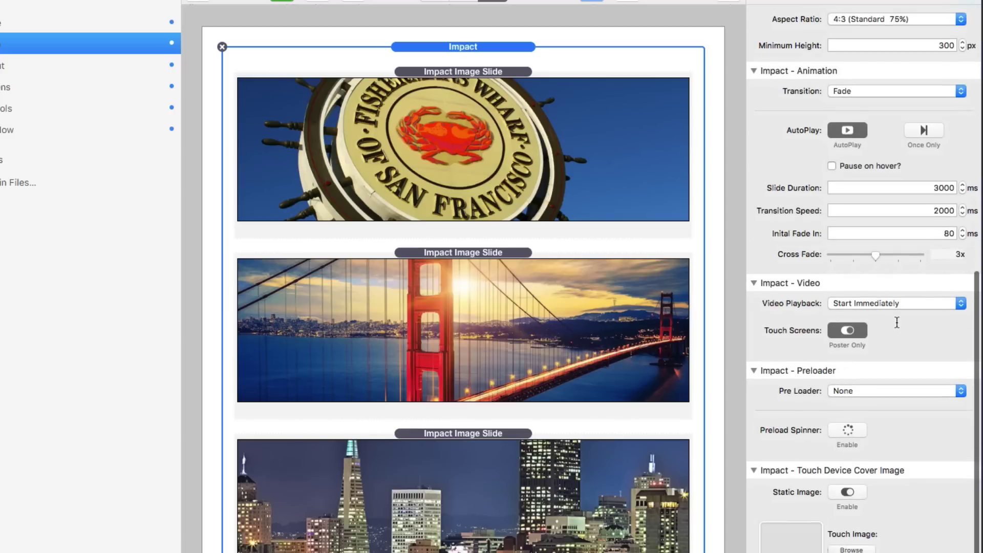
pyautogui.click(913, 298)
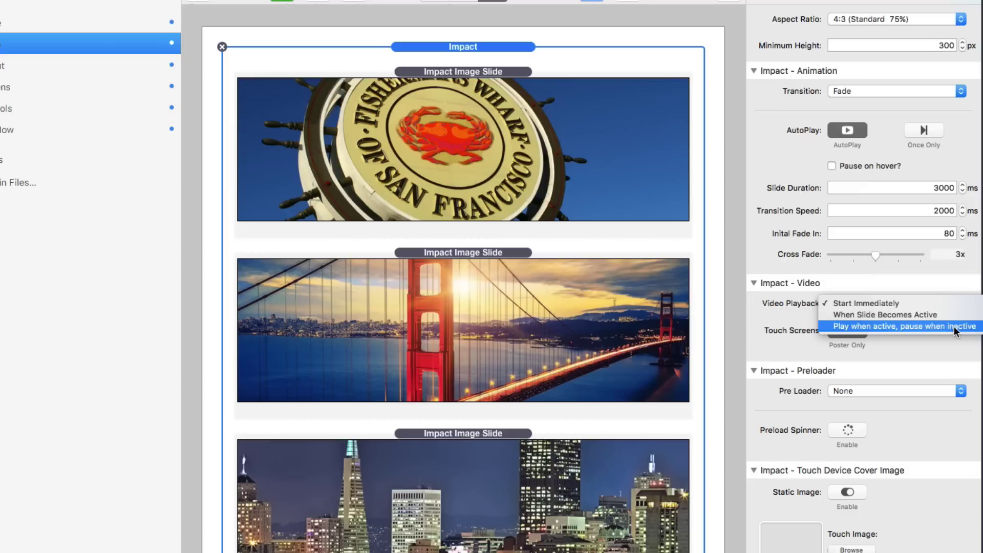
pyautogui.click(945, 305)
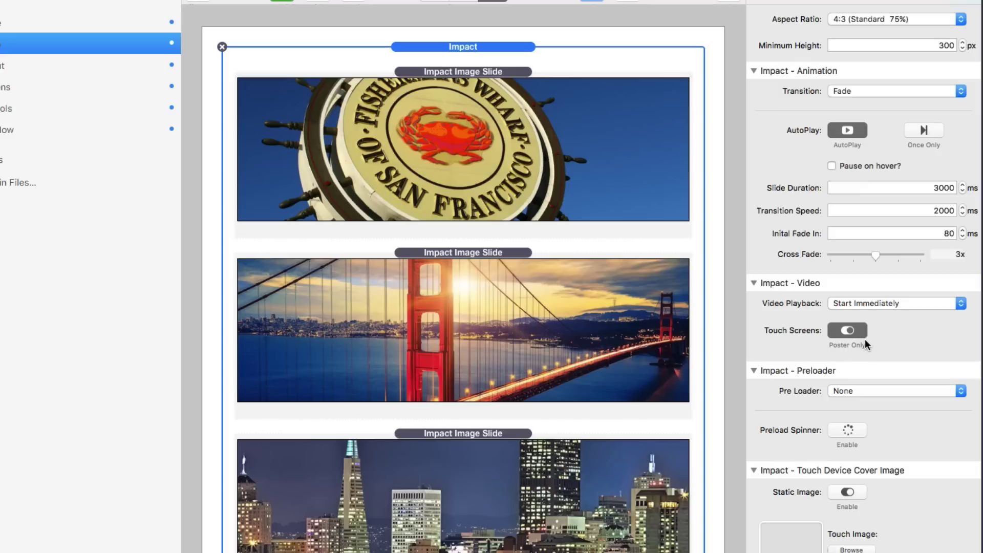
pyautogui.scroll(-2, 866, 379)
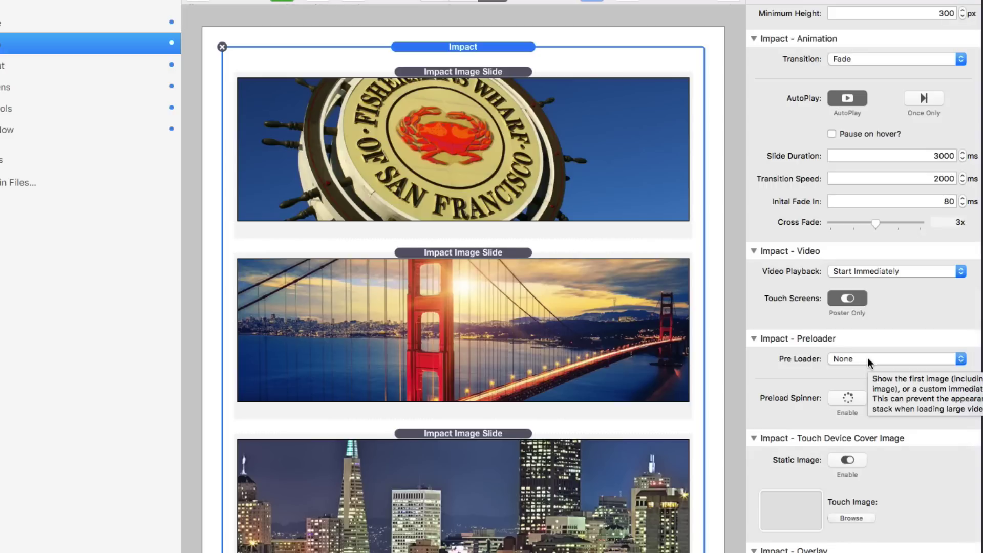
pyautogui.click(867, 357)
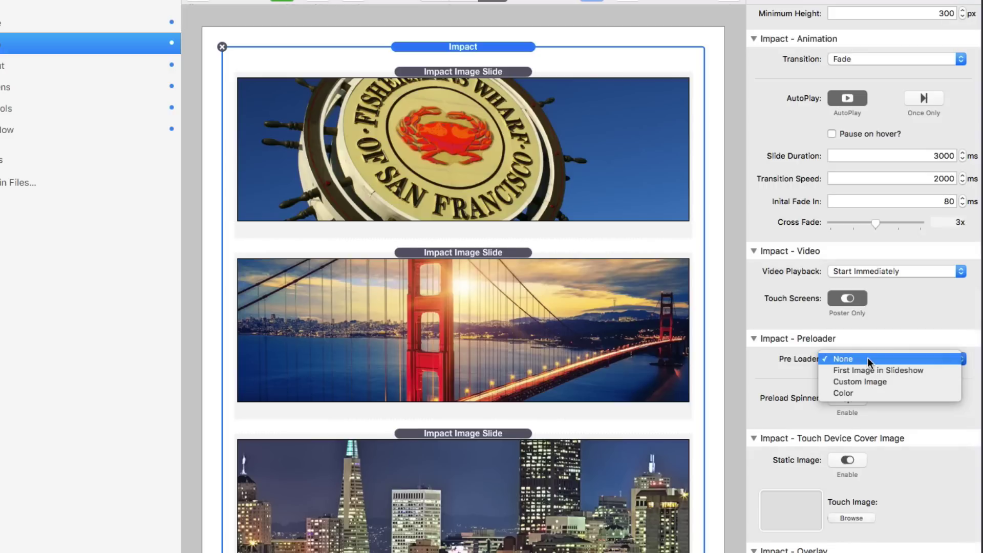
pyautogui.click(890, 358)
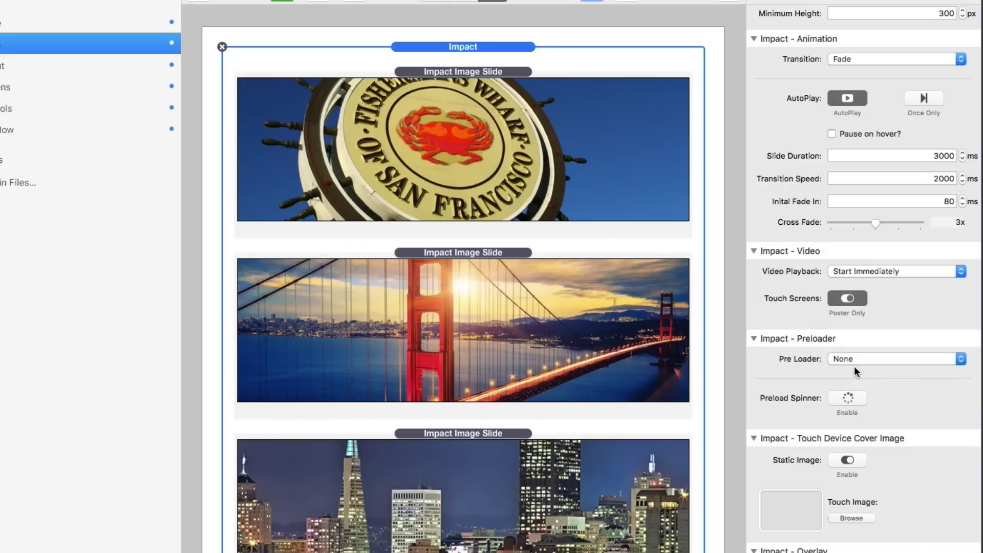
pyautogui.scroll(-3, 854, 381)
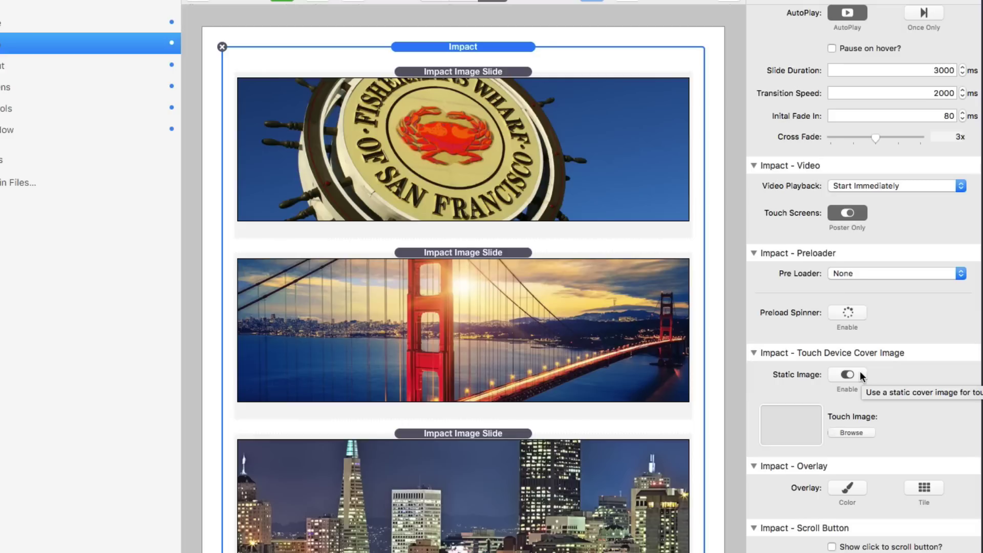
# Try then remove the Color and Tile overlays, and enable the click-to-scroll button.
pyautogui.click(848, 488)
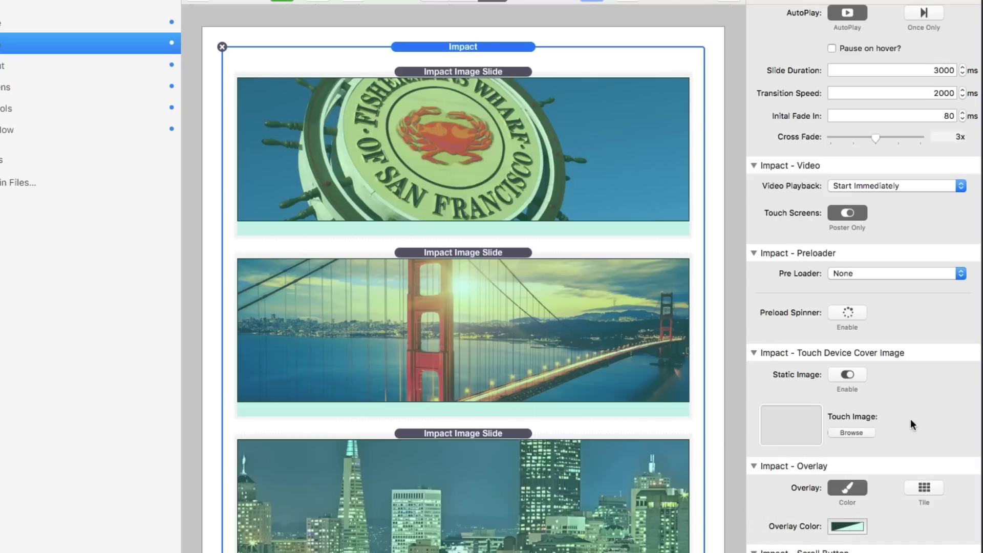
pyautogui.click(924, 488)
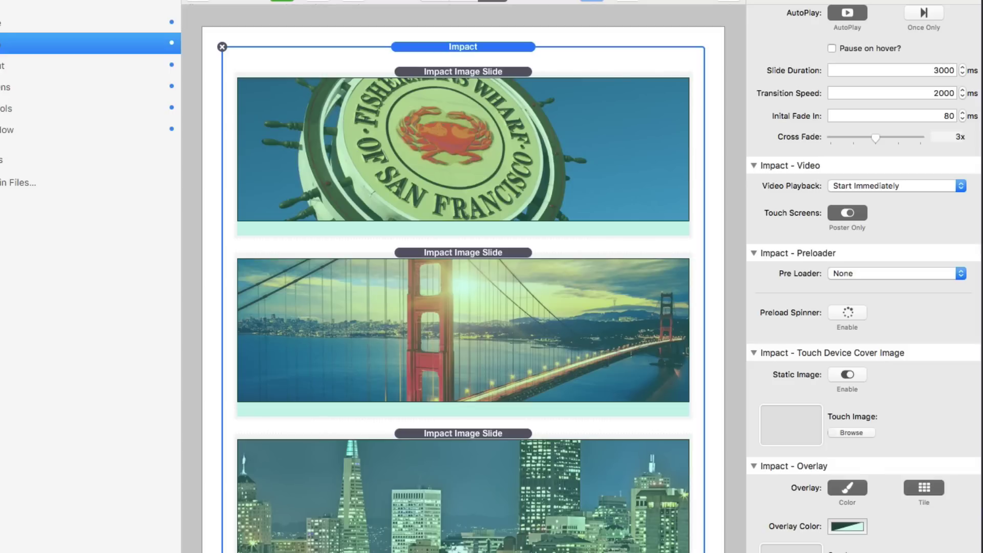
pyautogui.click(925, 486)
pyautogui.click(847, 487)
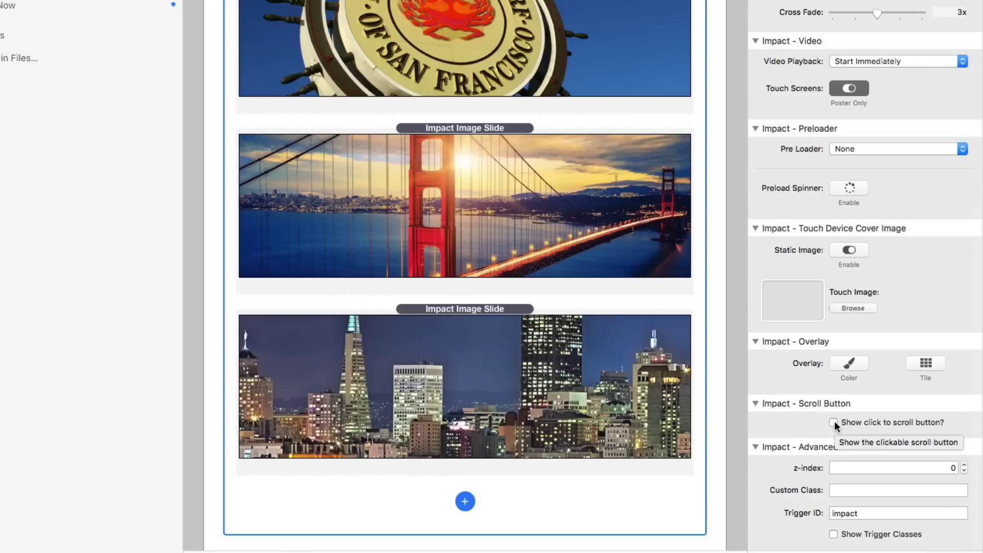
pyautogui.click(832, 546)
# Turn off click-to-scroll, check z-index, Custom Class and Trigger ID 'impact', then show Trigger Classes.
pyautogui.scroll(-5, 863, 407)
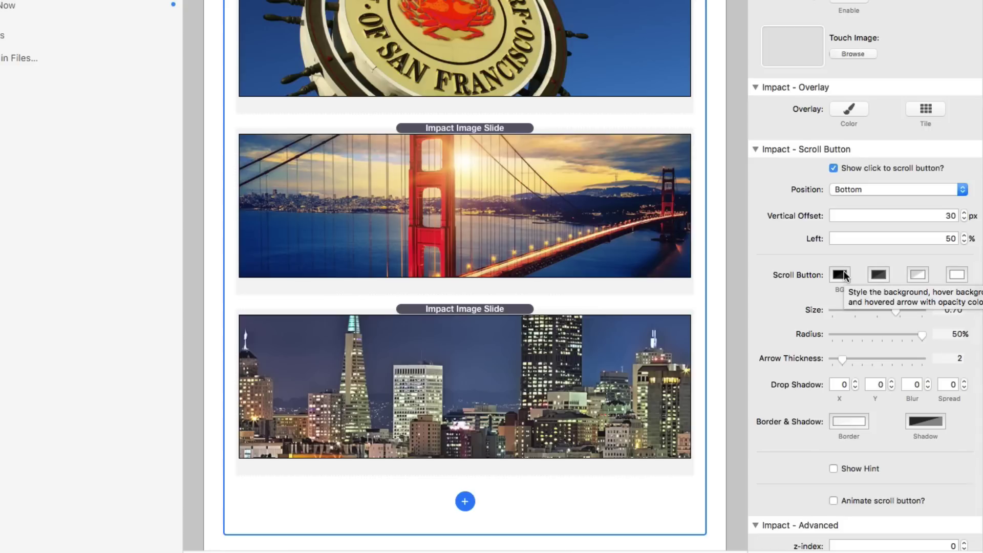
pyautogui.click(833, 168)
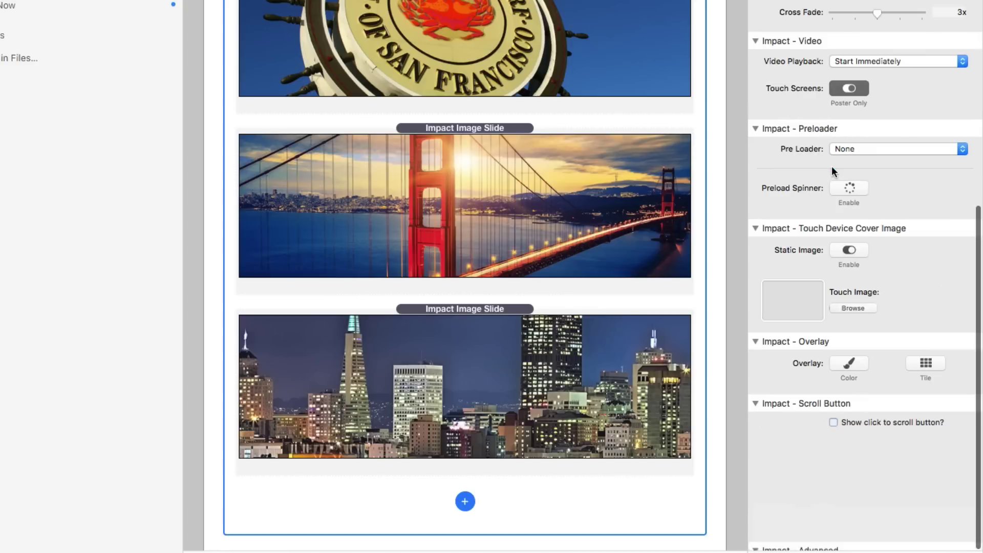
pyautogui.scroll(-2, 846, 389)
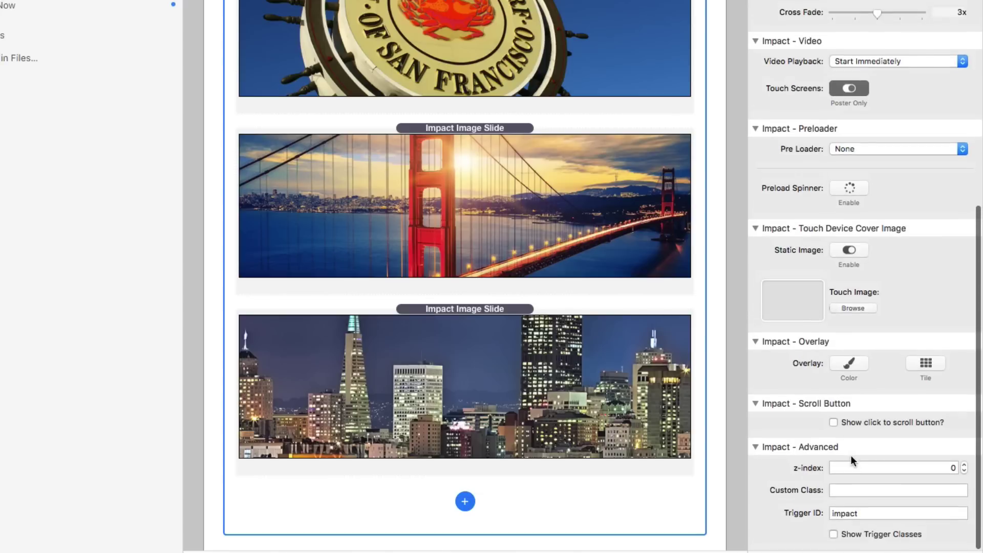
pyautogui.click(853, 464)
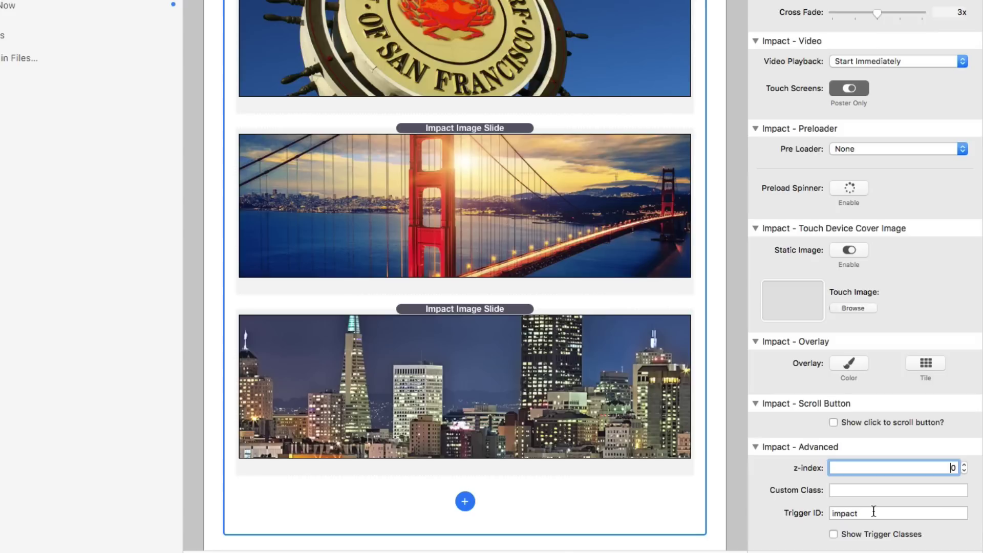
pyautogui.click(867, 490)
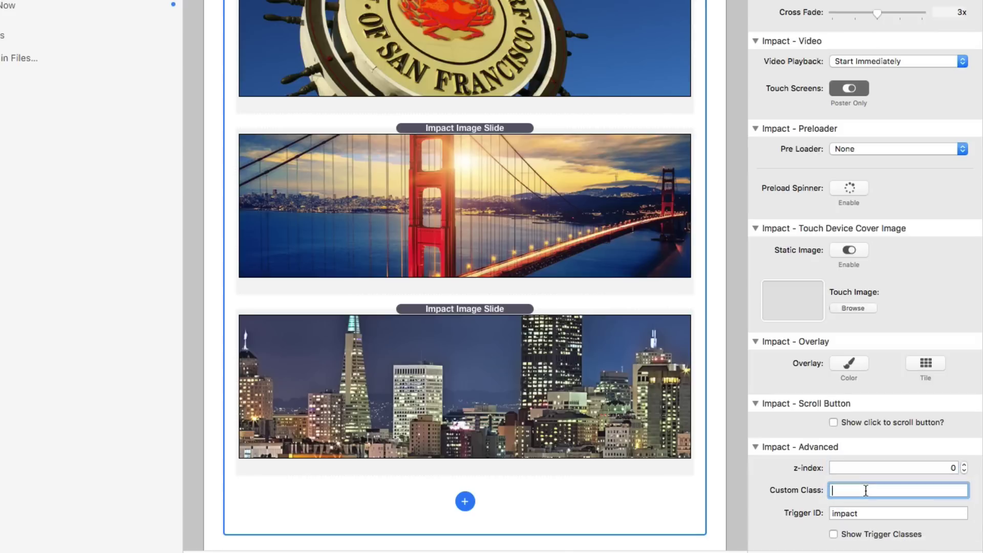
pyautogui.click(884, 515)
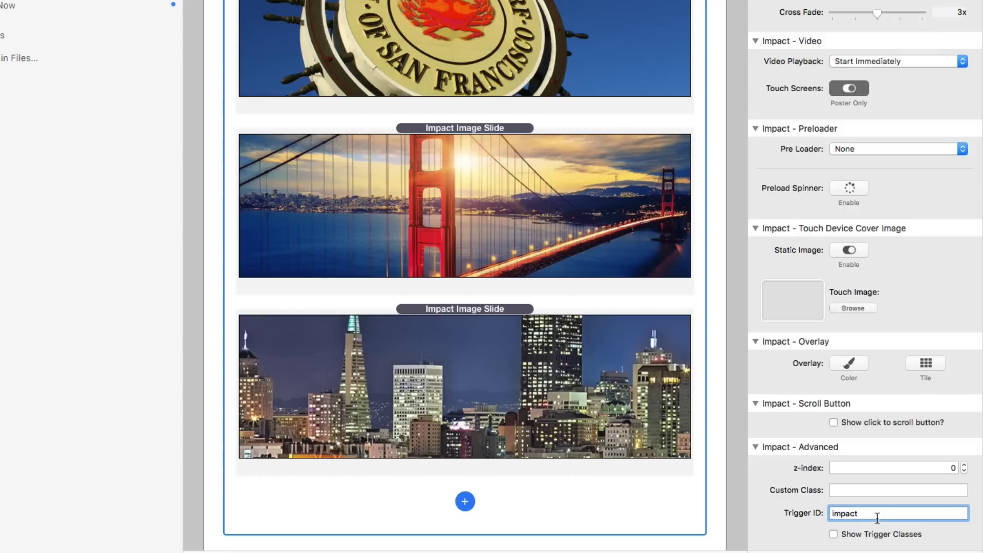
pyautogui.click(833, 534)
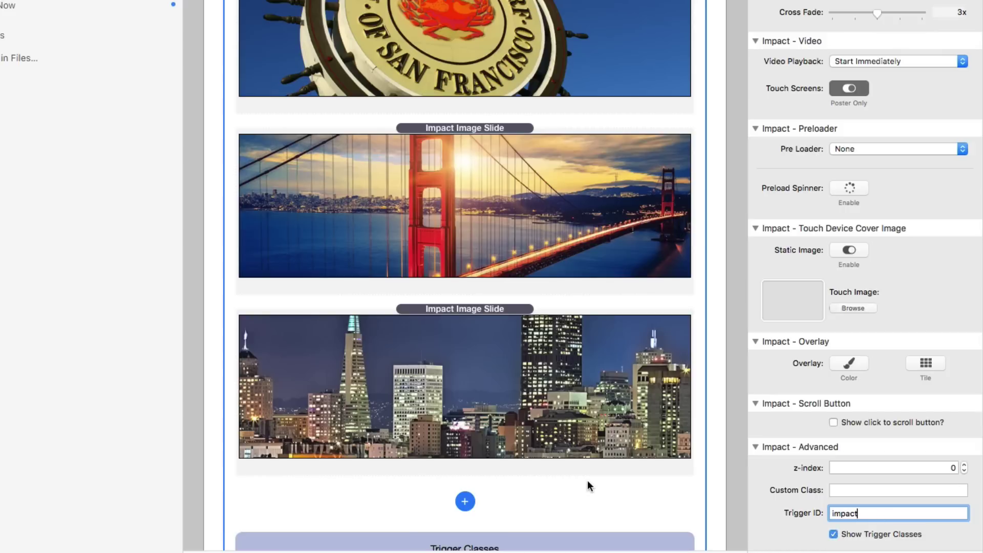
pyautogui.scroll(-2, 588, 479)
pyautogui.scroll(-3, 523, 355)
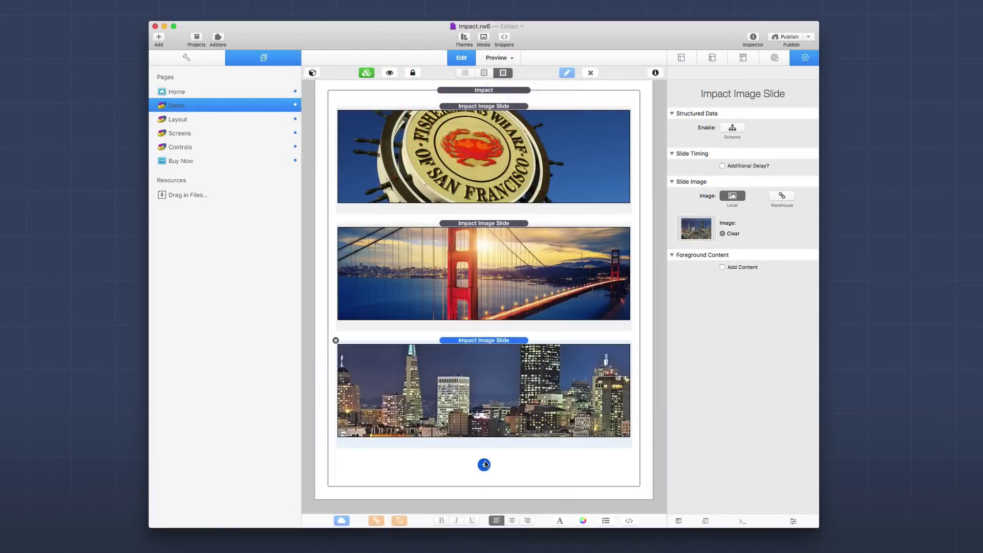
# Add an Impact Controls block below the slides.
pyautogui.click(486, 465)
pyautogui.click(515, 483)
pyautogui.scroll(-2, 505, 435)
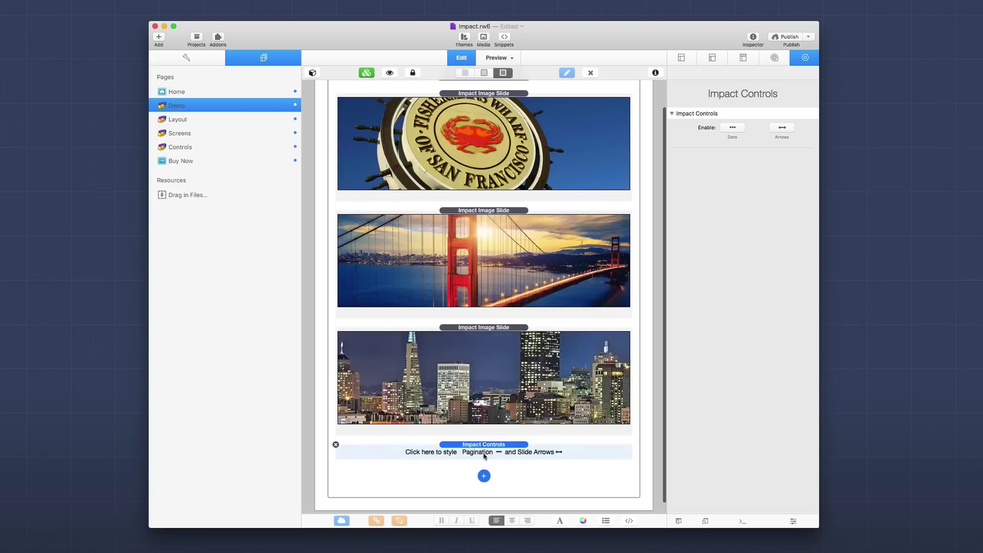
# Enable Dots and Arrows, show dots Always, and keep the Angle arrow icon.
pyautogui.click(732, 129)
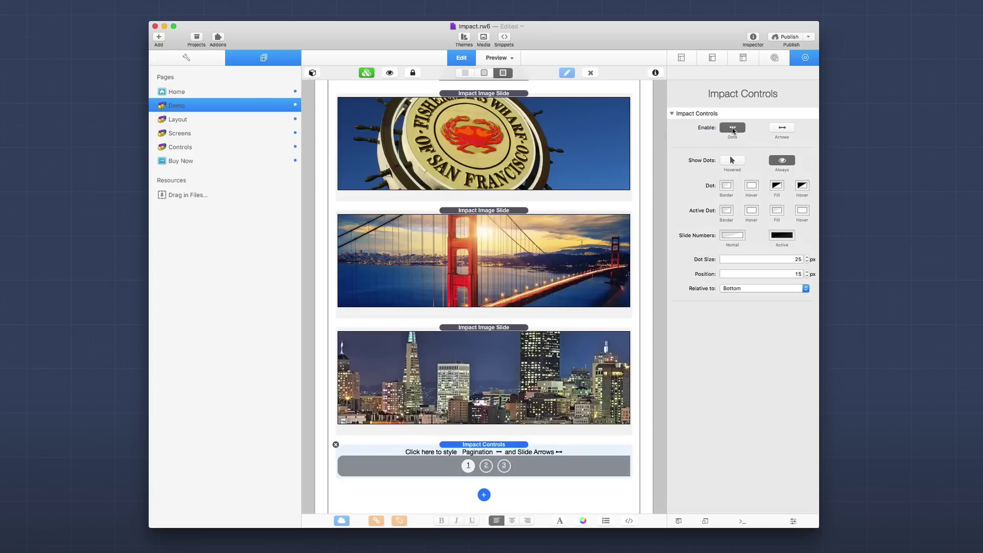
pyautogui.click(782, 128)
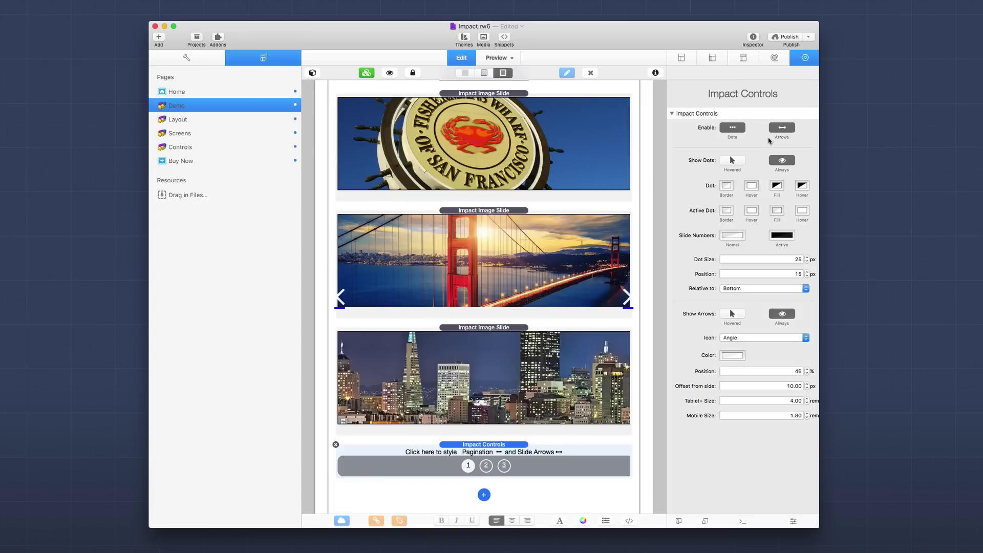
pyautogui.click(733, 161)
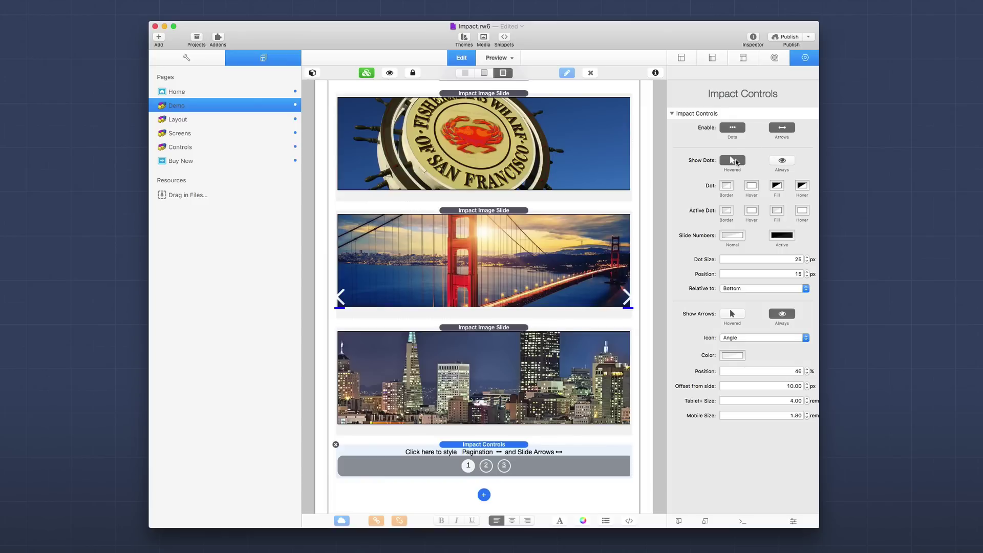
pyautogui.click(787, 162)
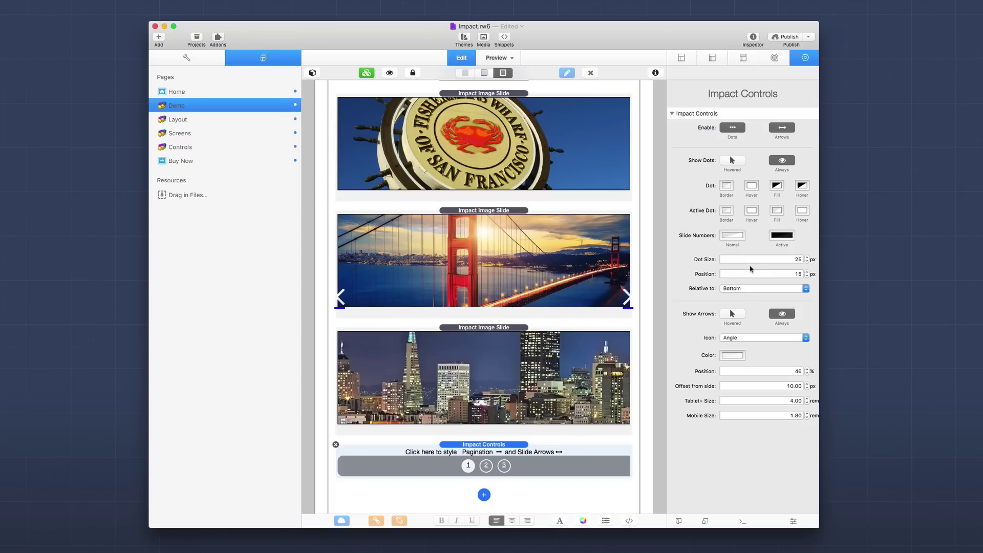
pyautogui.click(743, 339)
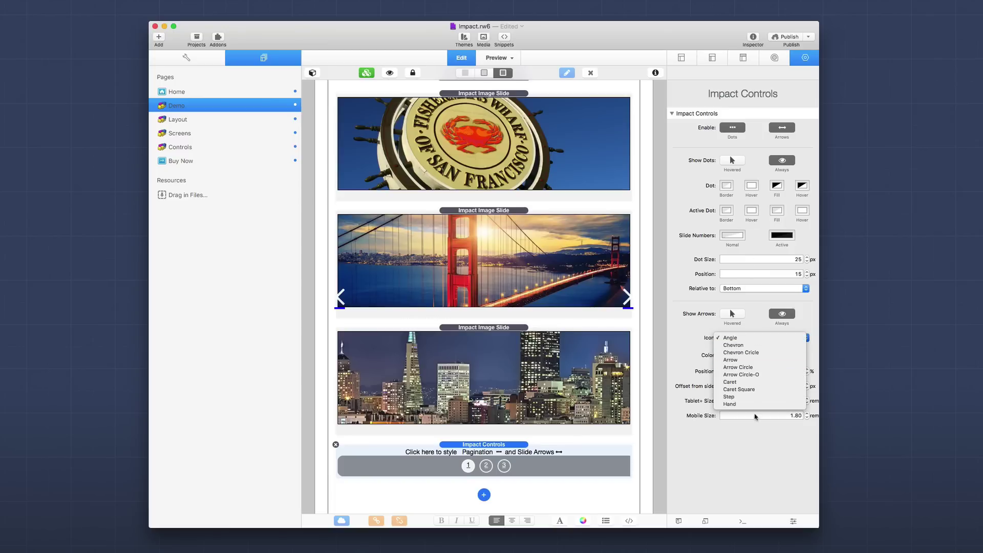
pyautogui.click(695, 337)
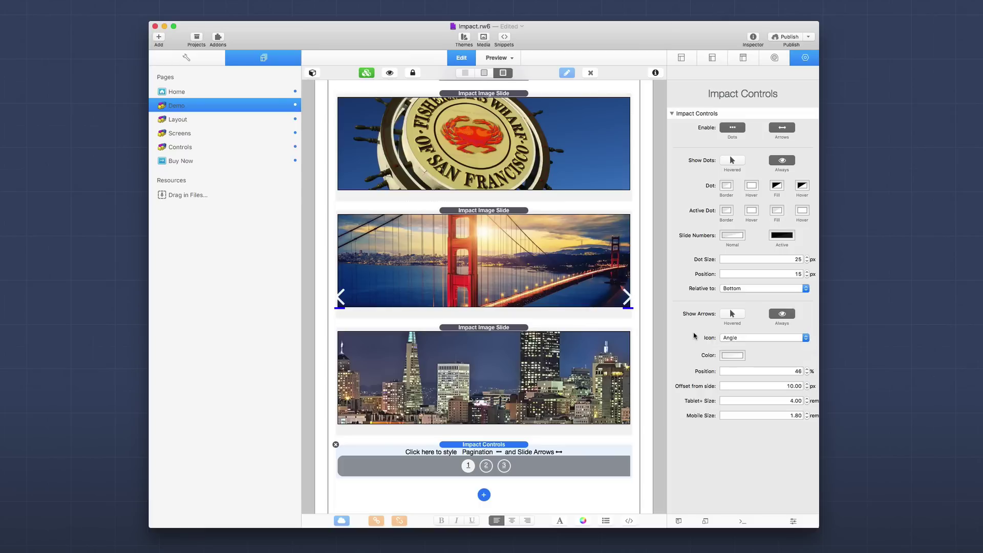